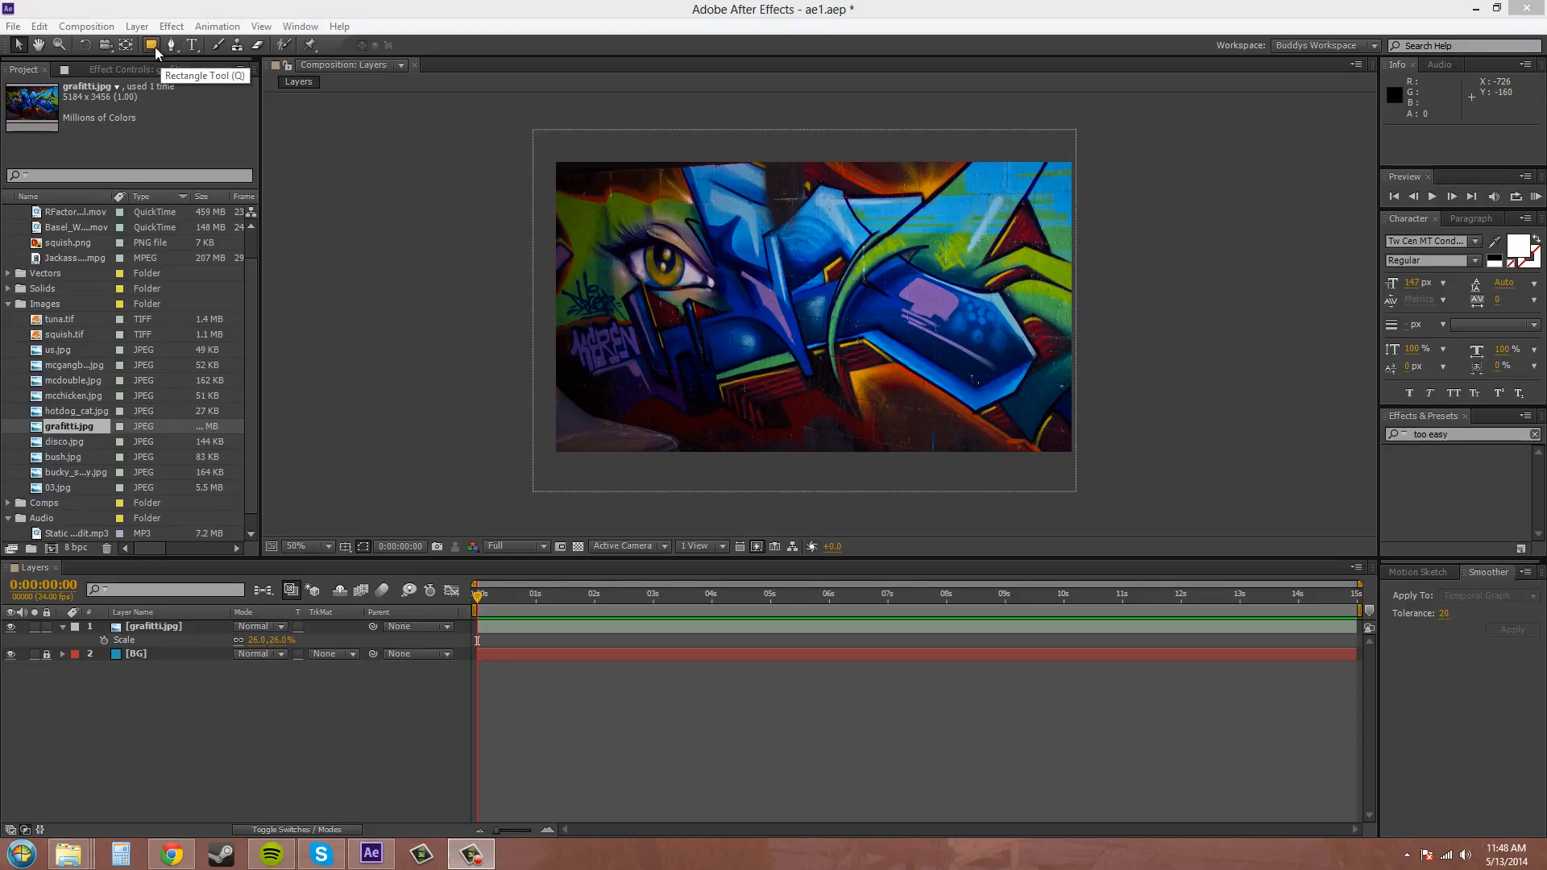
Try a rectangular mask over the middle of the grafitti.jpg layer with the Rectangle tool, and undo it.
{"action": "left_click", "coordinate": [155, 46]}
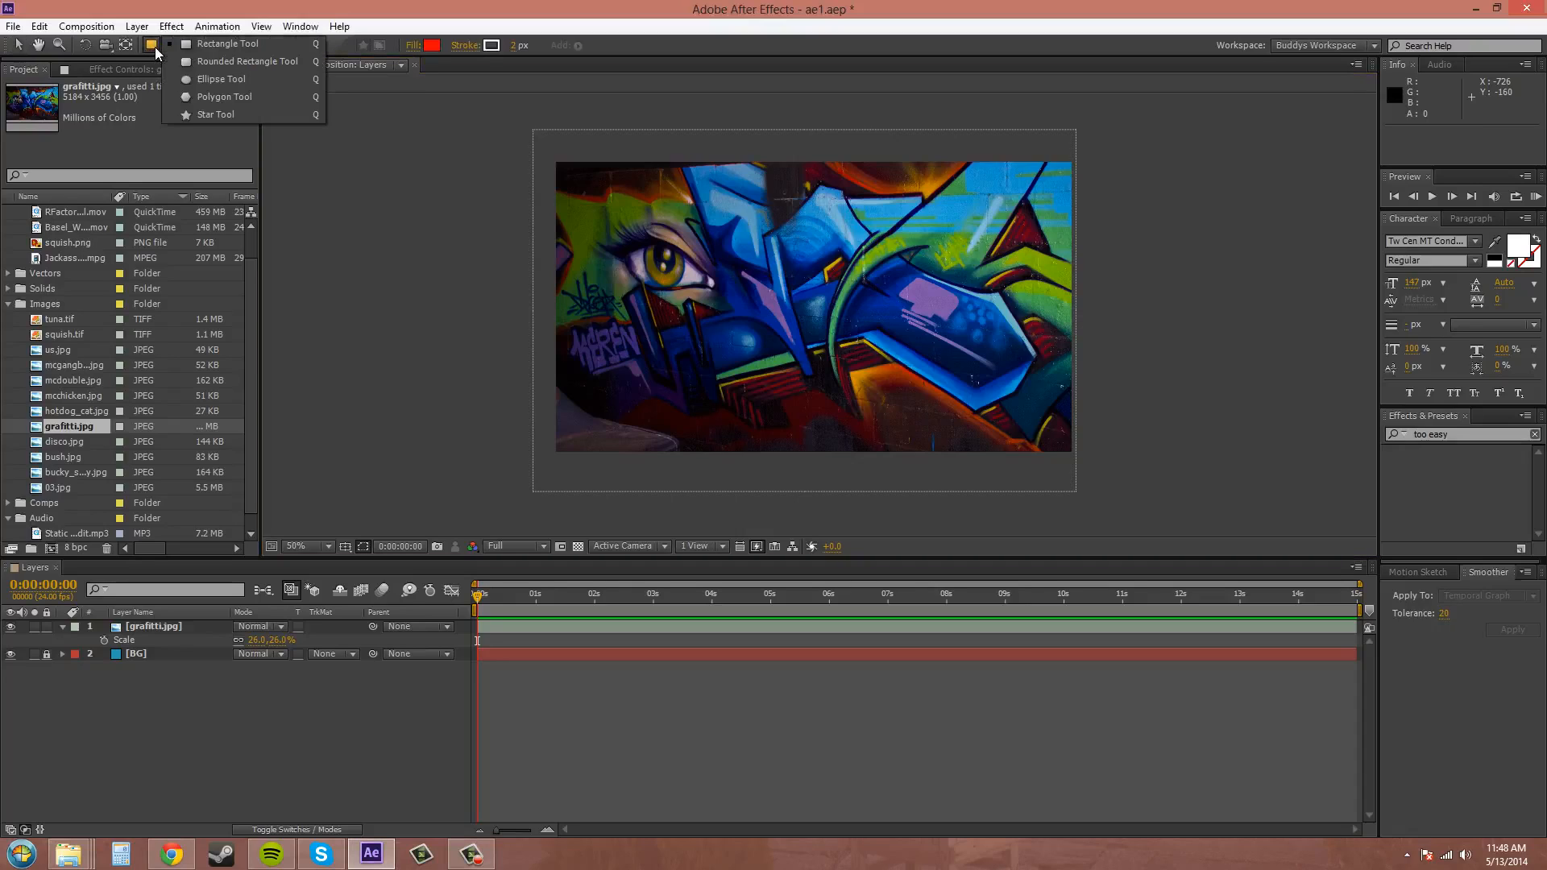
{"action": "left_click", "coordinate": [263, 47]}
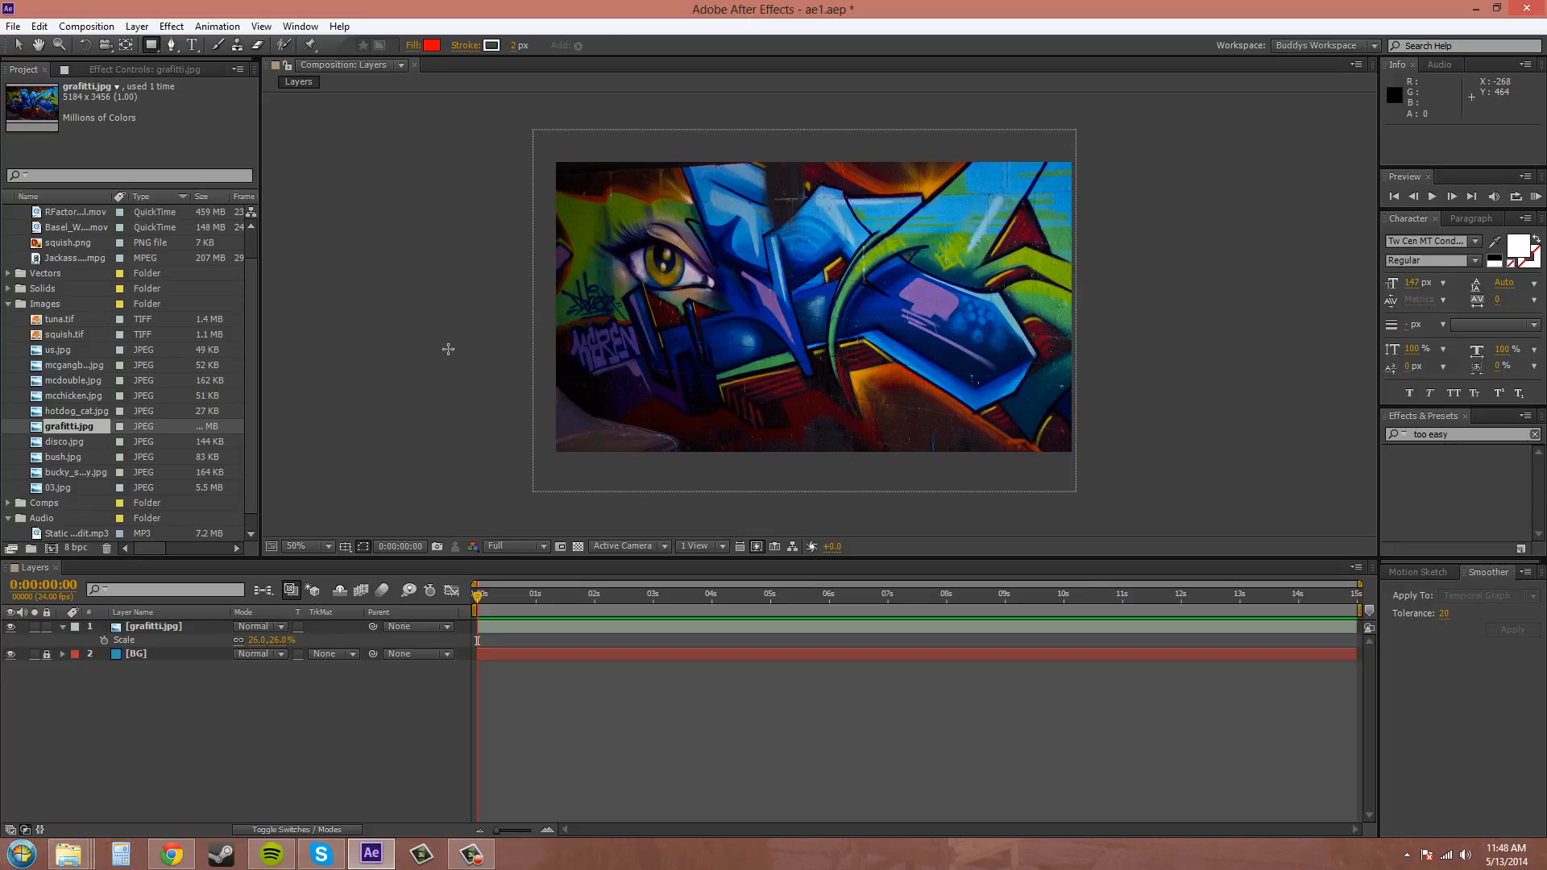
{"action": "left_click", "coordinate": [159, 632]}
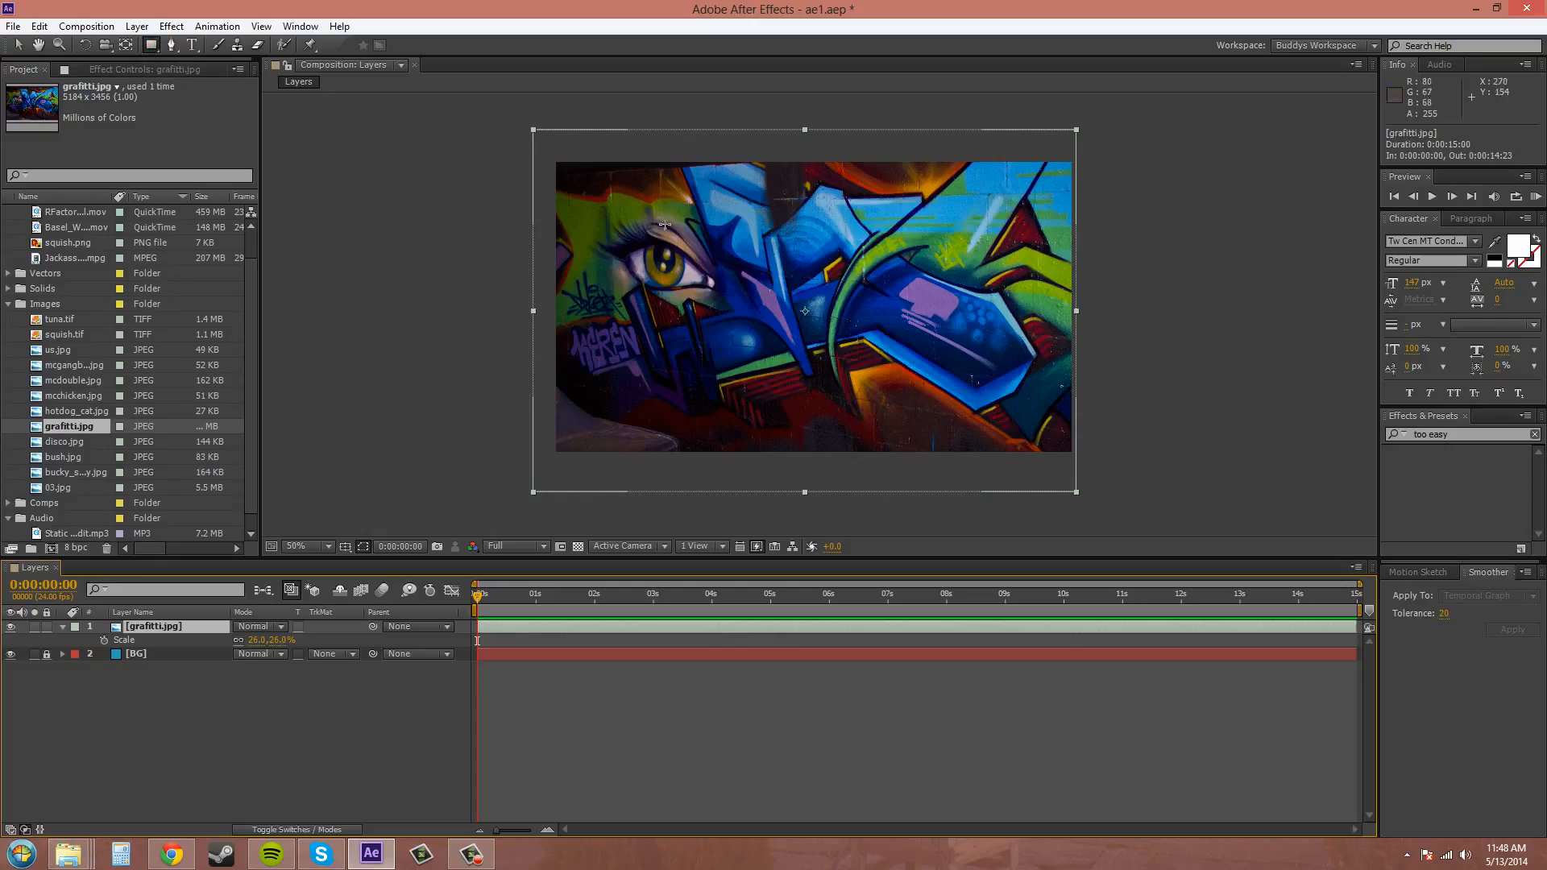
{"action": "left_click_drag", "start_coordinate": [637, 203], "coordinate": [975, 365]}
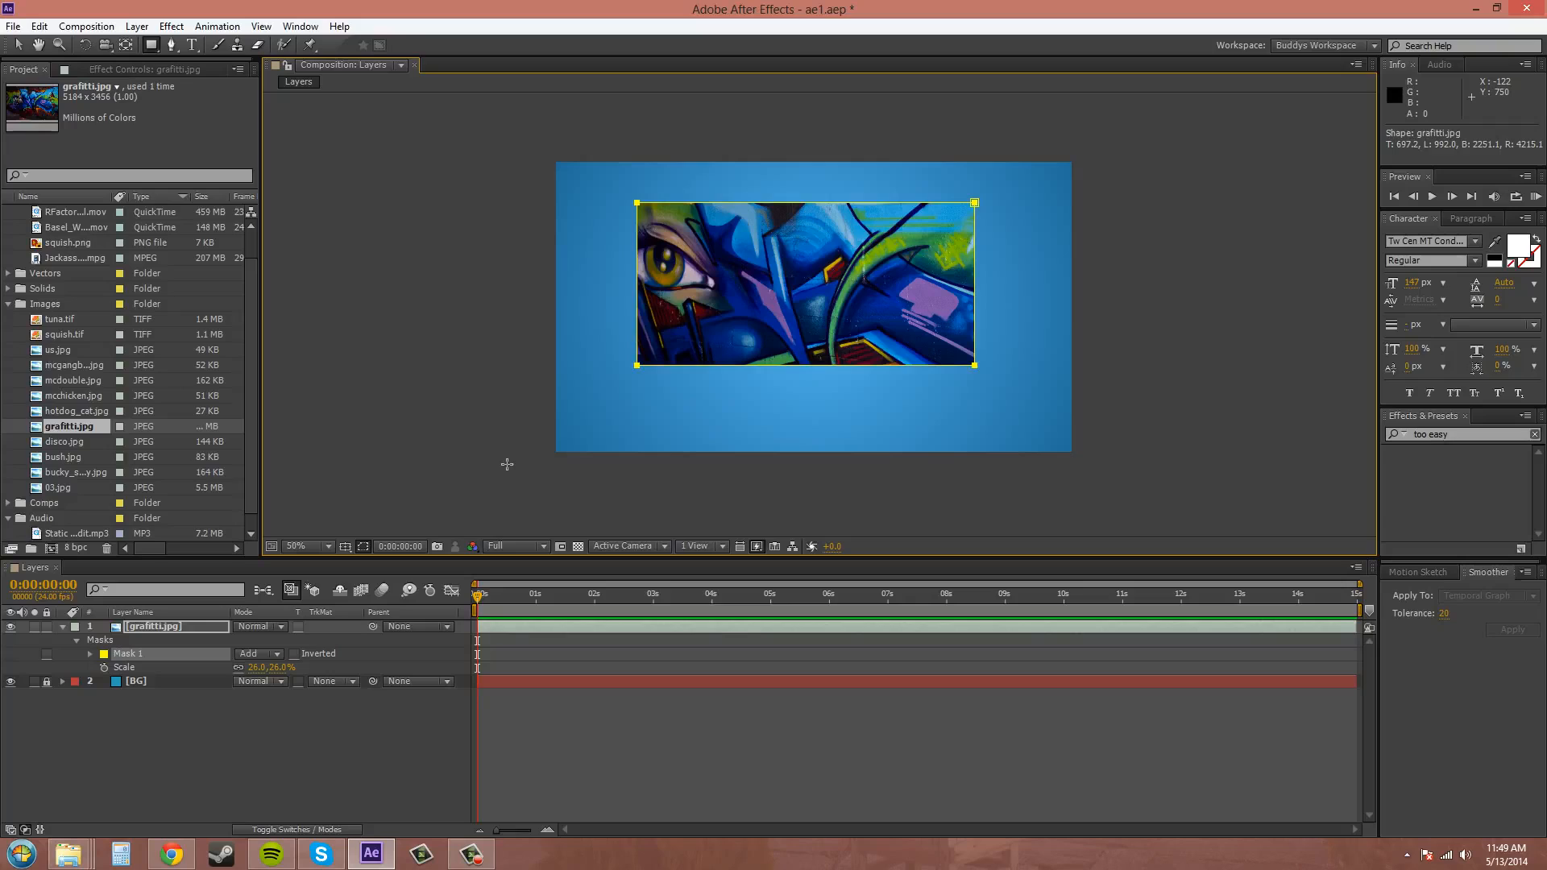
{"action": "key", "text": "ctrl+z"}
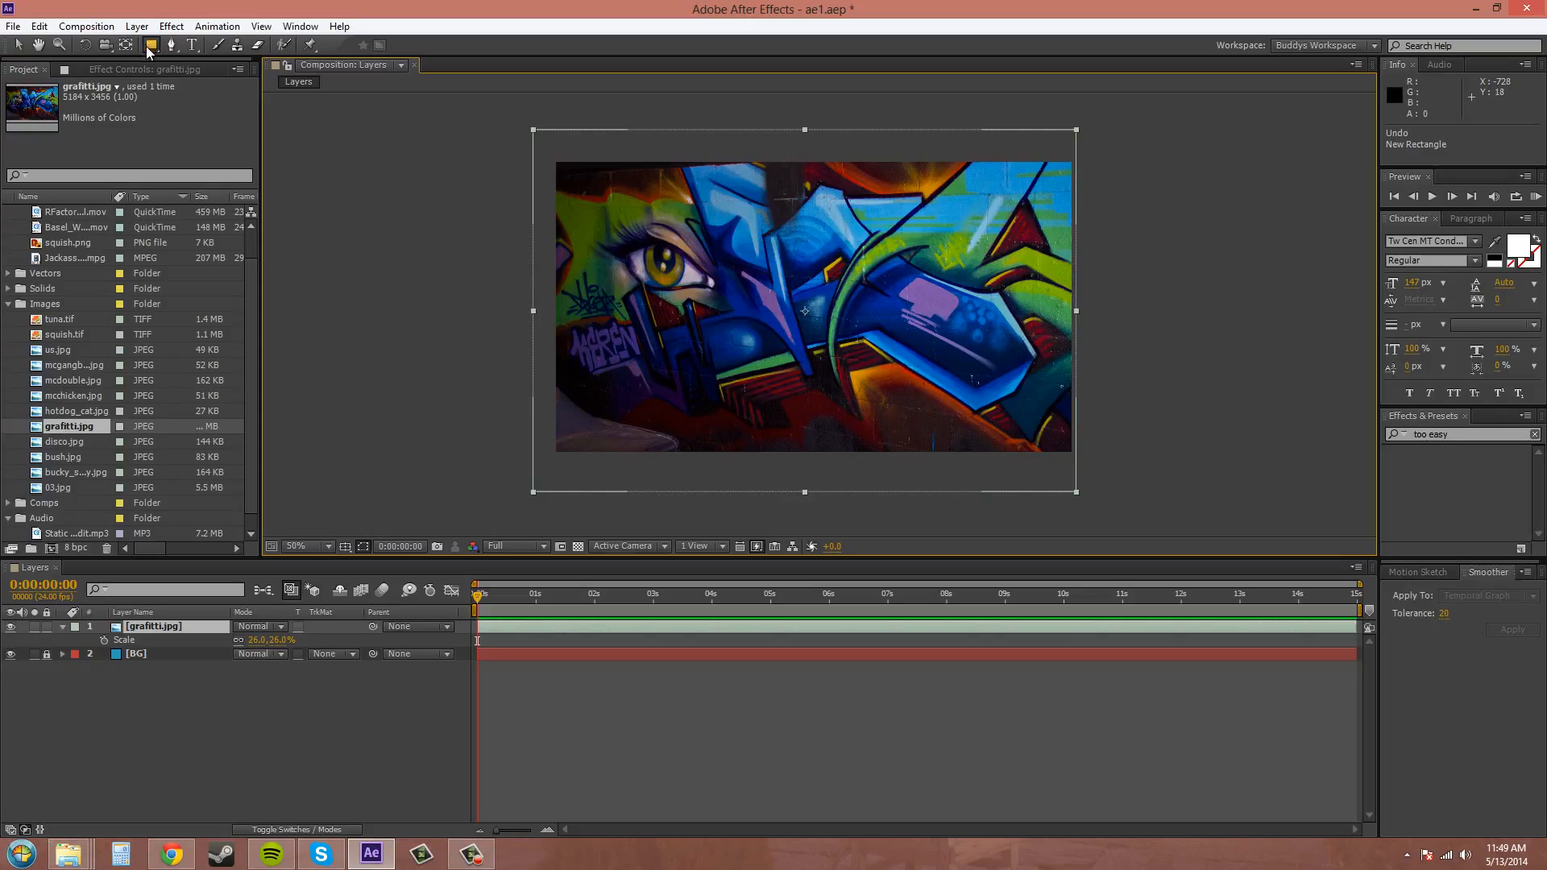
Draw a rounded rectangle mask over most of the grafitti.jpg image with the Rounded Rectangle tool.
{"action": "left_click_drag", "start_coordinate": [150, 46], "coordinate": [245, 63]}
{"action": "key", "text": "q"}
{"action": "key", "text": "q"}
{"action": "key", "text": "q"}
{"action": "key", "text": "q"}
{"action": "left_click_drag", "start_coordinate": [599, 203], "coordinate": [1010, 405]}
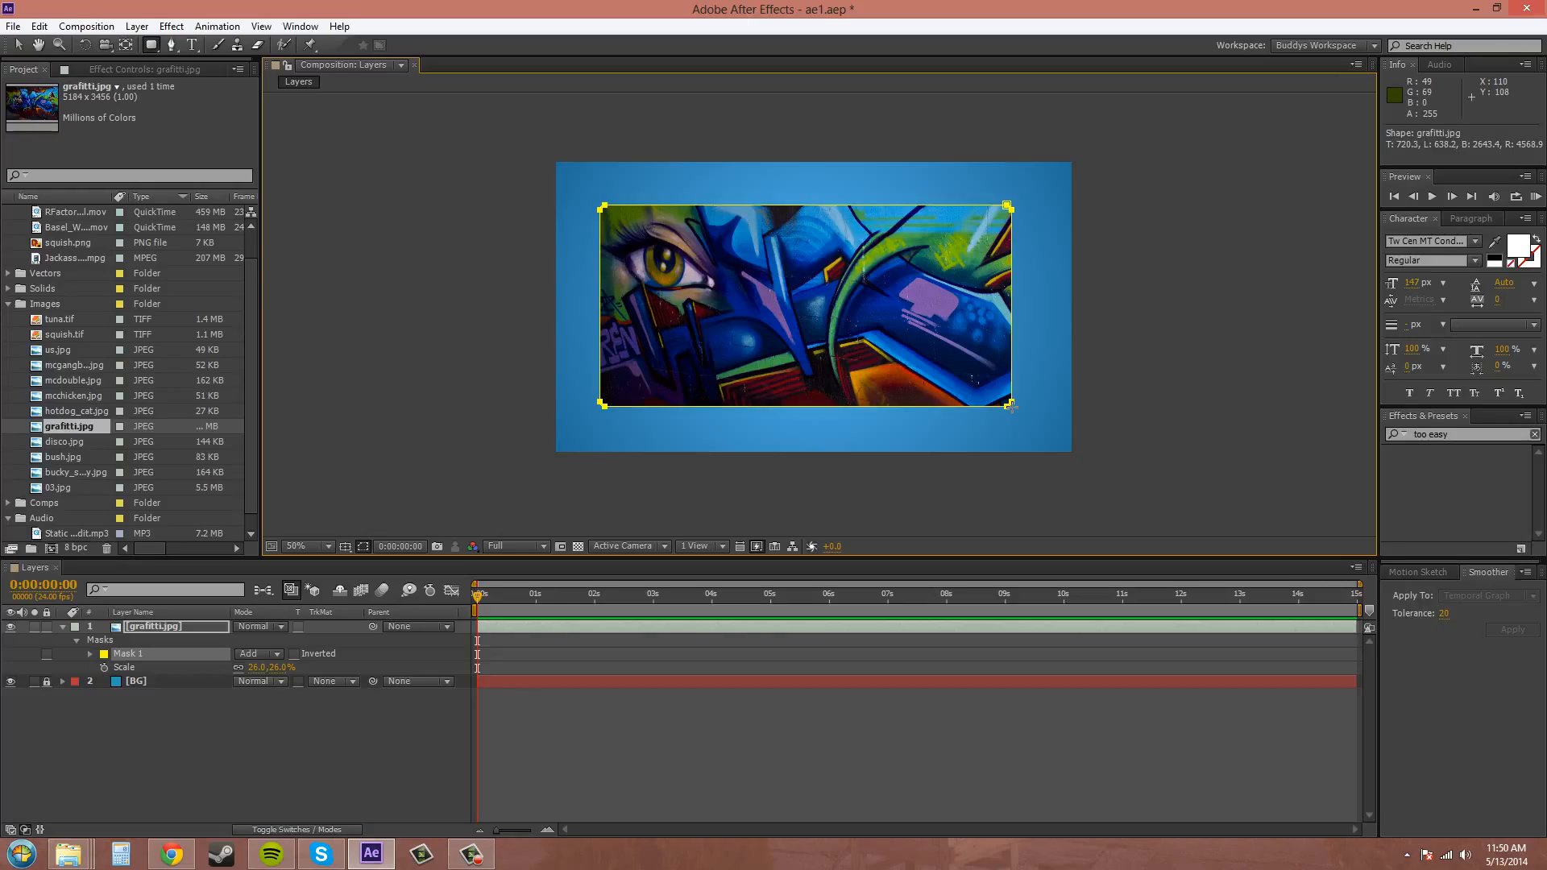
{"action": "left_click_drag", "start_coordinate": [1010, 405], "coordinate": [1017, 413]}
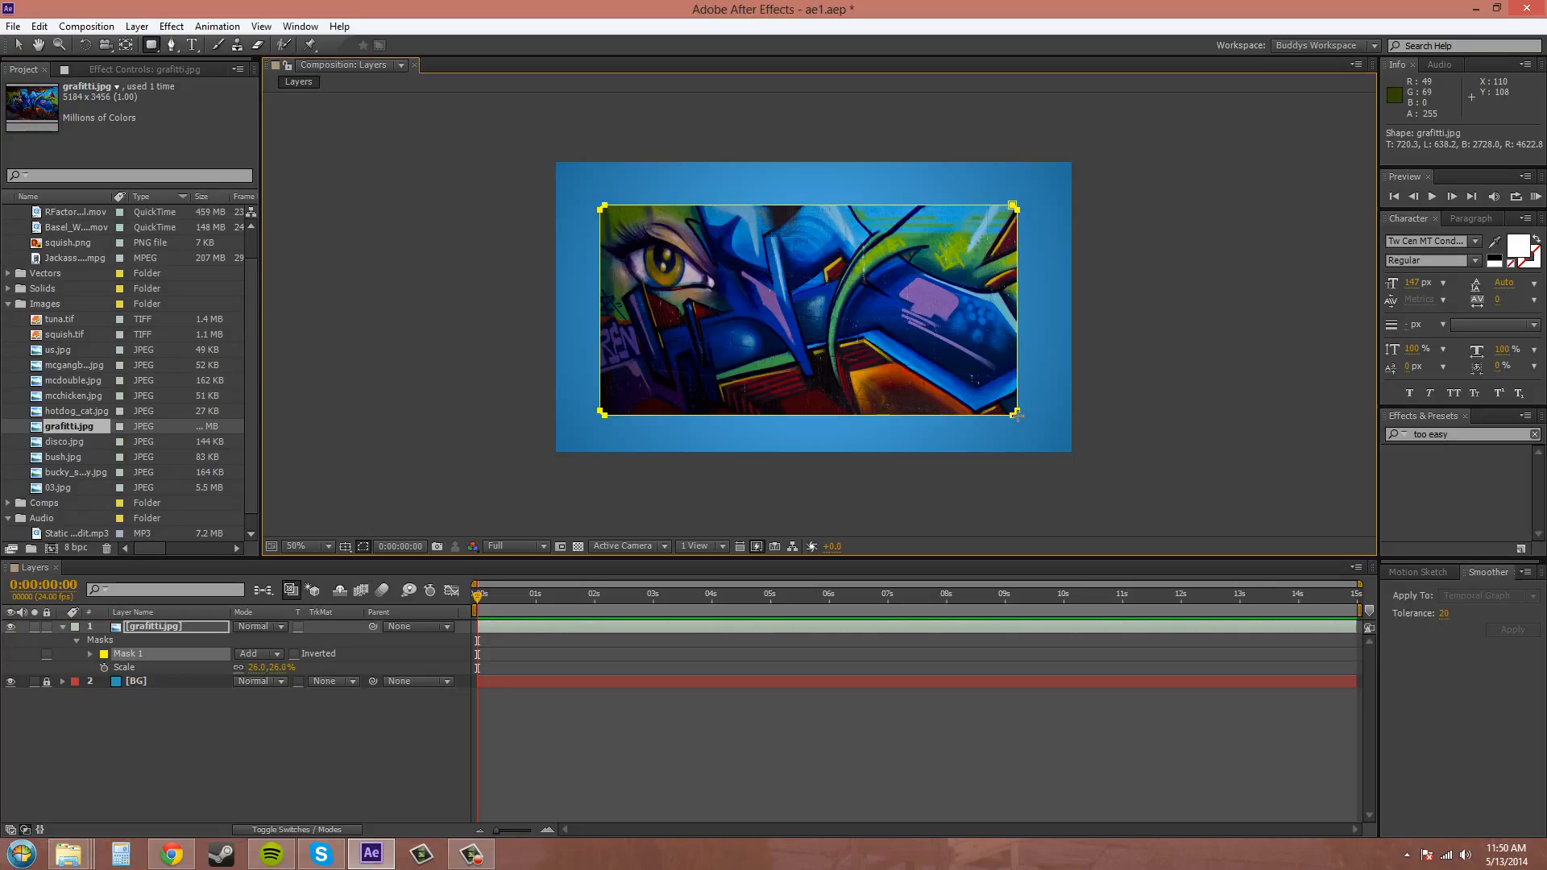
{"action": "mouse_move", "coordinate": [1016, 414]}
{"action": "left_mouse_down"}
{"action": "mouse_move", "coordinate": [1005, 408]}
{"action": "mouse_move", "coordinate": [1024, 436]}
{"action": "left_mouse_up"}
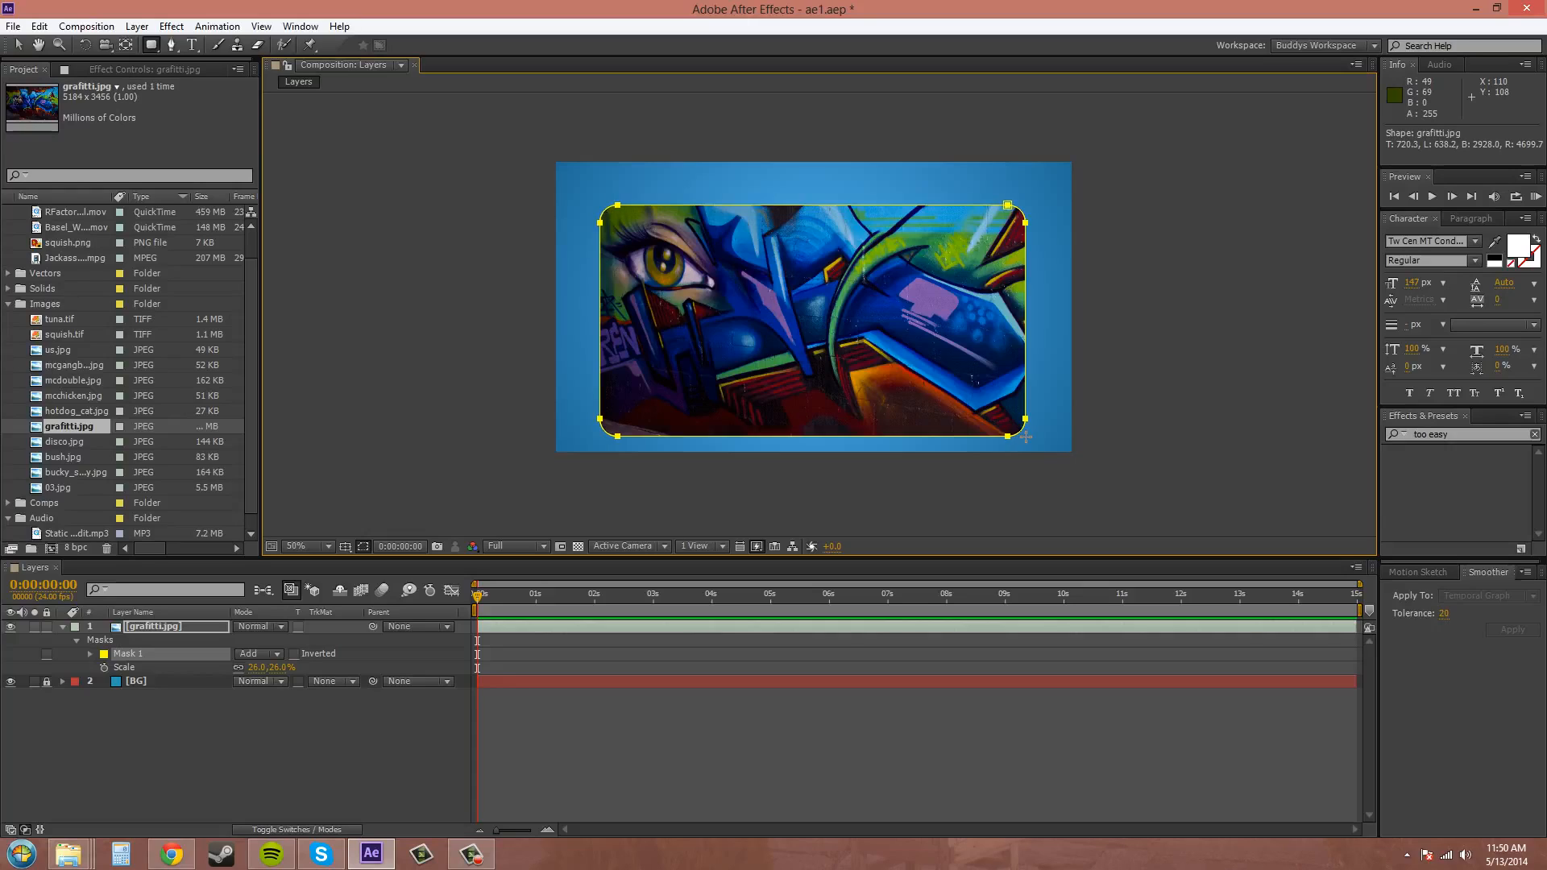
Reduce the corner roundness of the rounded rectangle mask while adjusting its size.
{"action": "key", "text": "Down"}
{"action": "key", "text": "Down"}
{"action": "key", "text": "Down"}
{"action": "key", "text": "Down"}
{"action": "key", "text": "Down"}
{"action": "left_click_drag", "start_coordinate": [1027, 438], "coordinate": [1013, 409]}
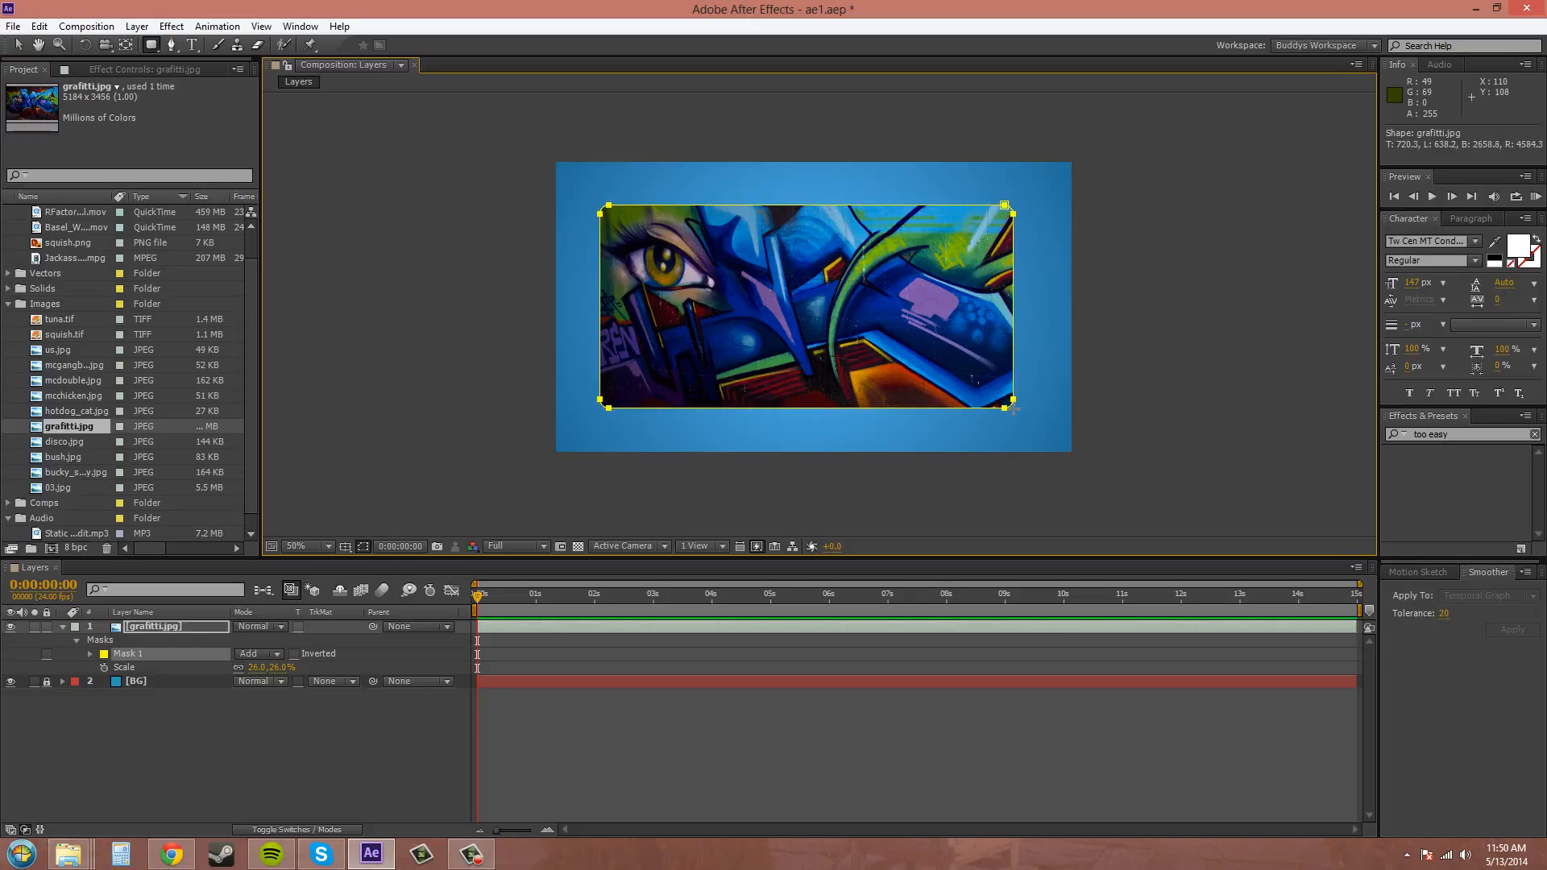
Switch the rectangle mask's corners between maximum roundness and fully square.
{"action": "key", "text": "Down"}
{"action": "key", "text": "Right"}
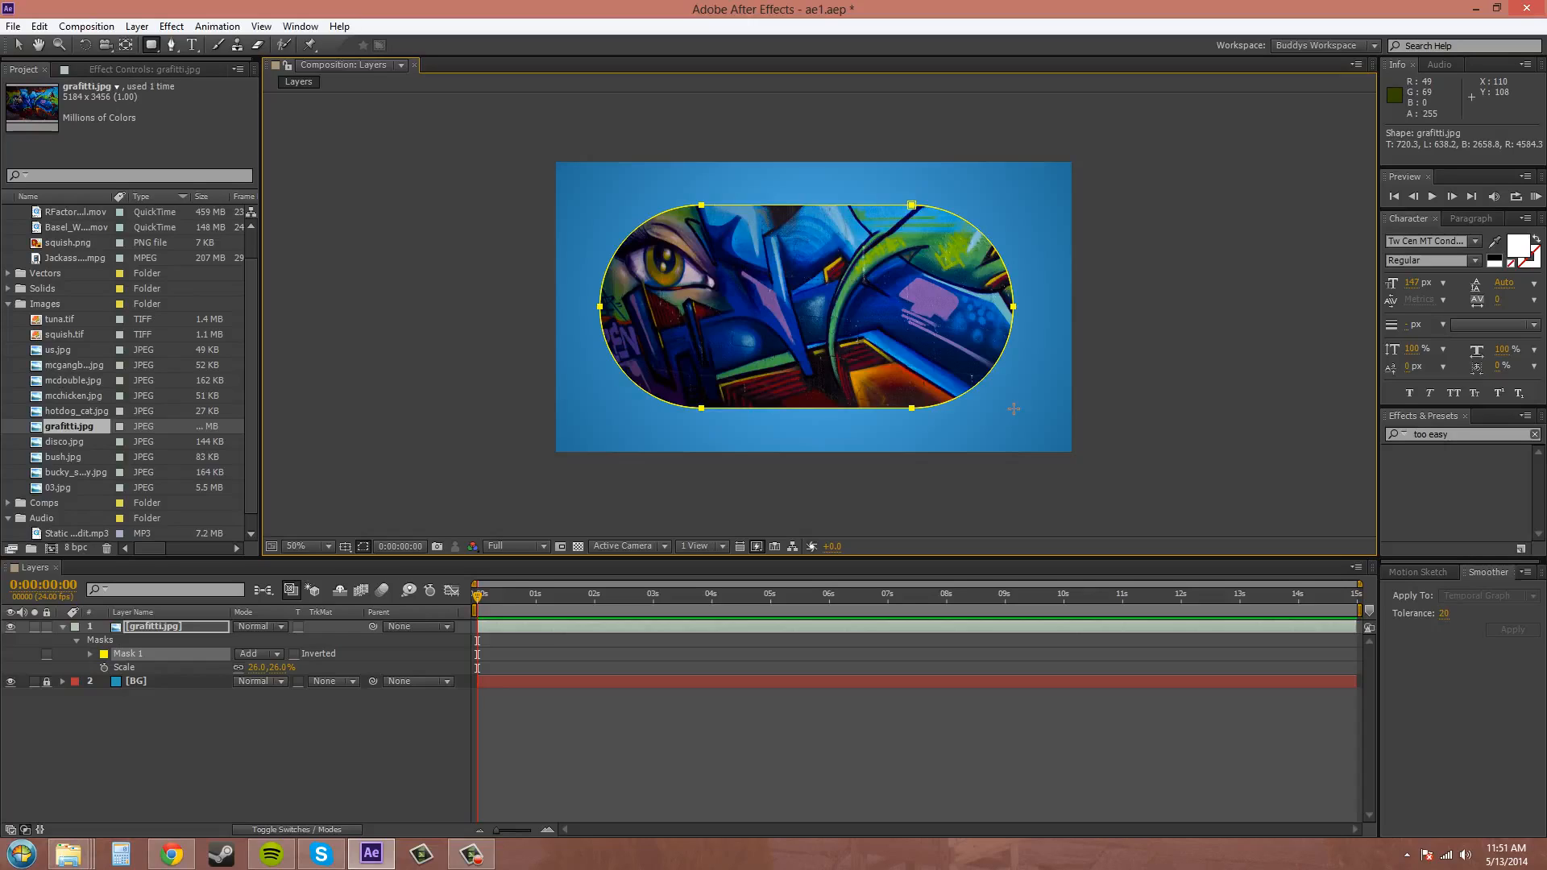
{"action": "key", "text": "Left"}
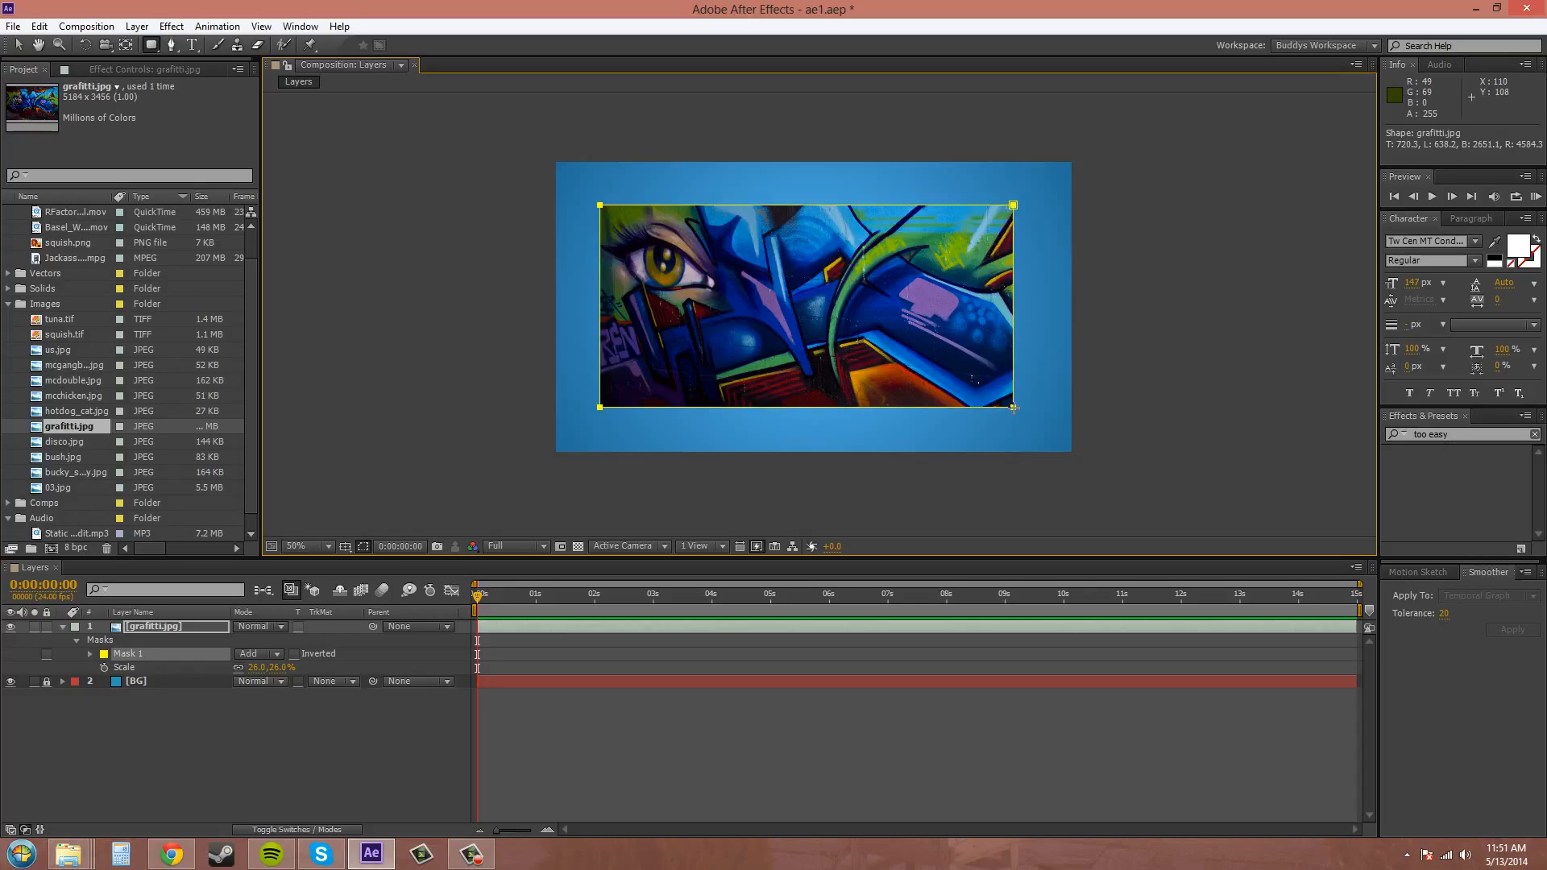
{"action": "key", "text": "Right"}
{"action": "key", "text": "Left"}
Narrow the mask slightly, finish it with small rounded corners, and undo the rounded rectangle mask.
{"action": "left_click_drag", "start_coordinate": [1012, 407], "coordinate": [1000, 407]}
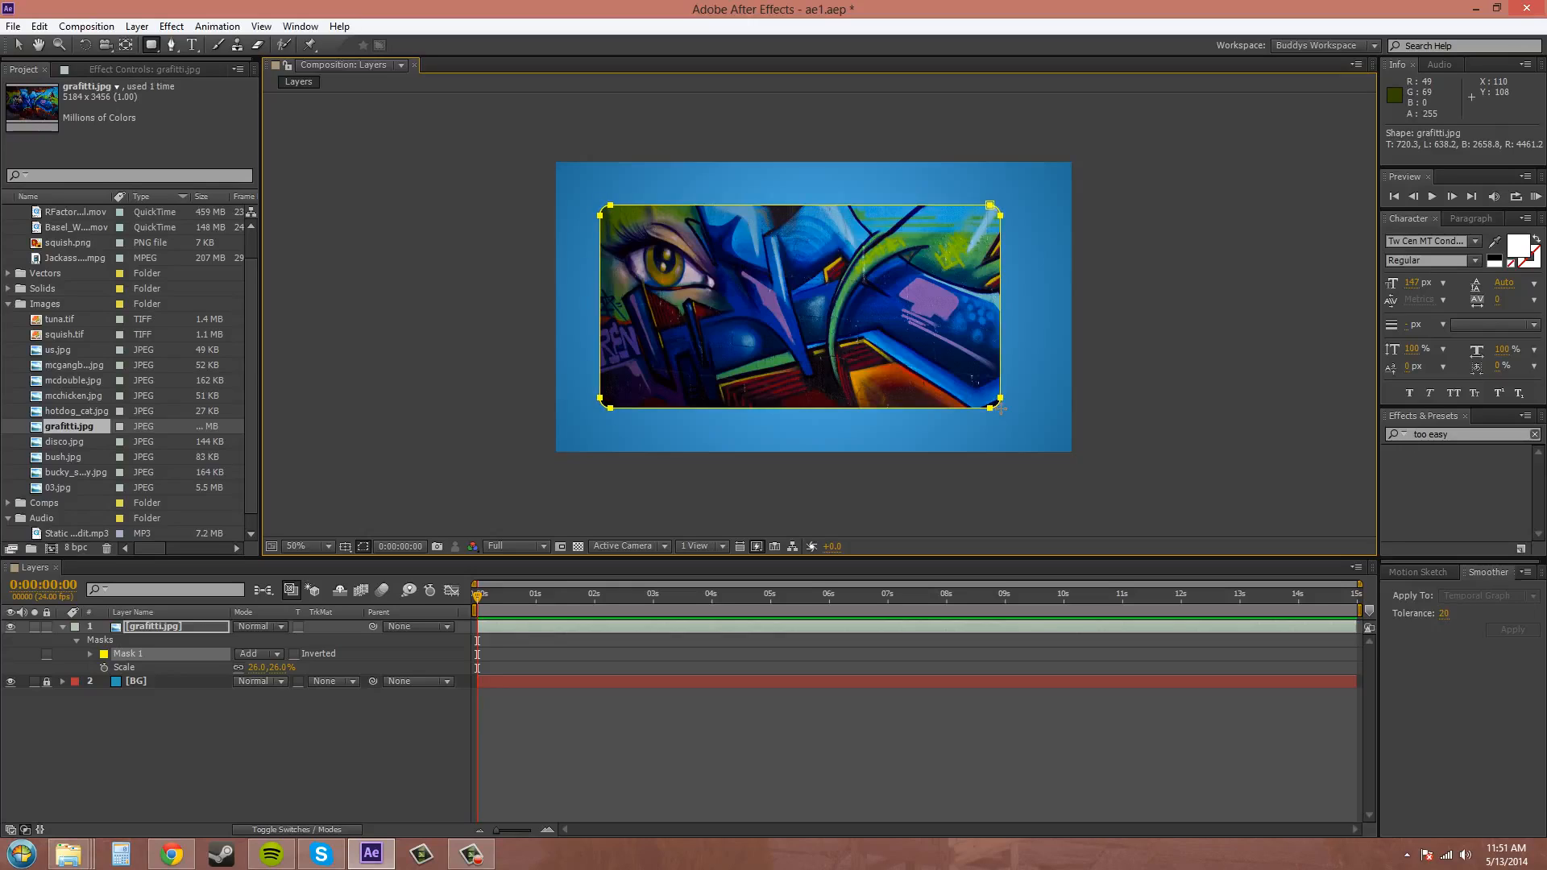
{"action": "left_click_drag", "start_coordinate": [1001, 410], "coordinate": [1001, 409]}
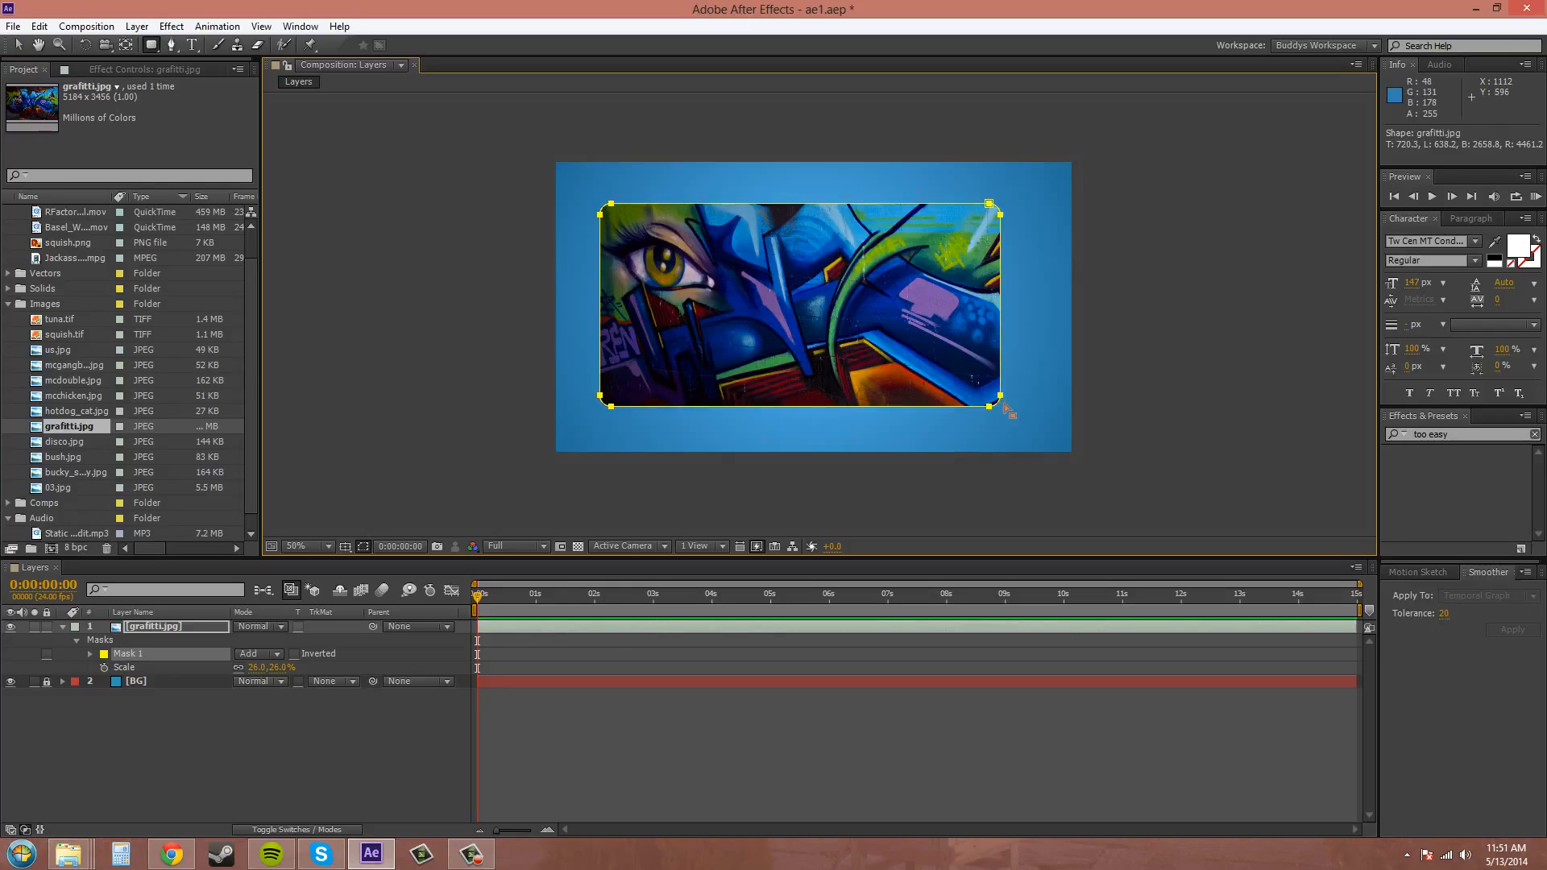
{"action": "key", "text": "ctrl+z"}
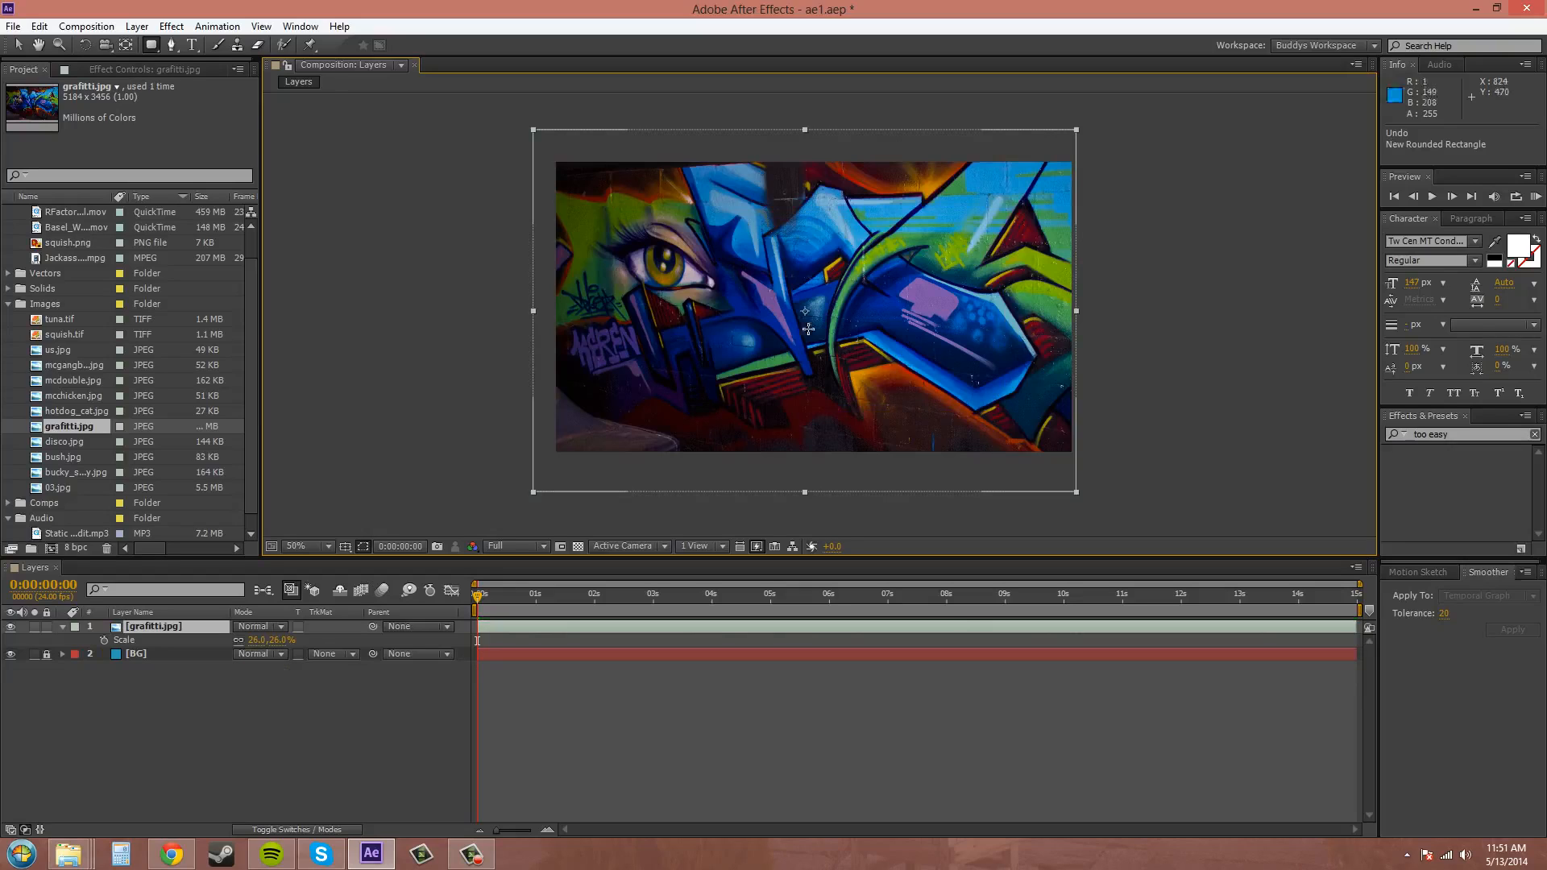
Try a wide elliptical mask over most of the grafitti.jpg image with the Ellipse tool, and undo it.
{"action": "left_click", "coordinate": [150, 47]}
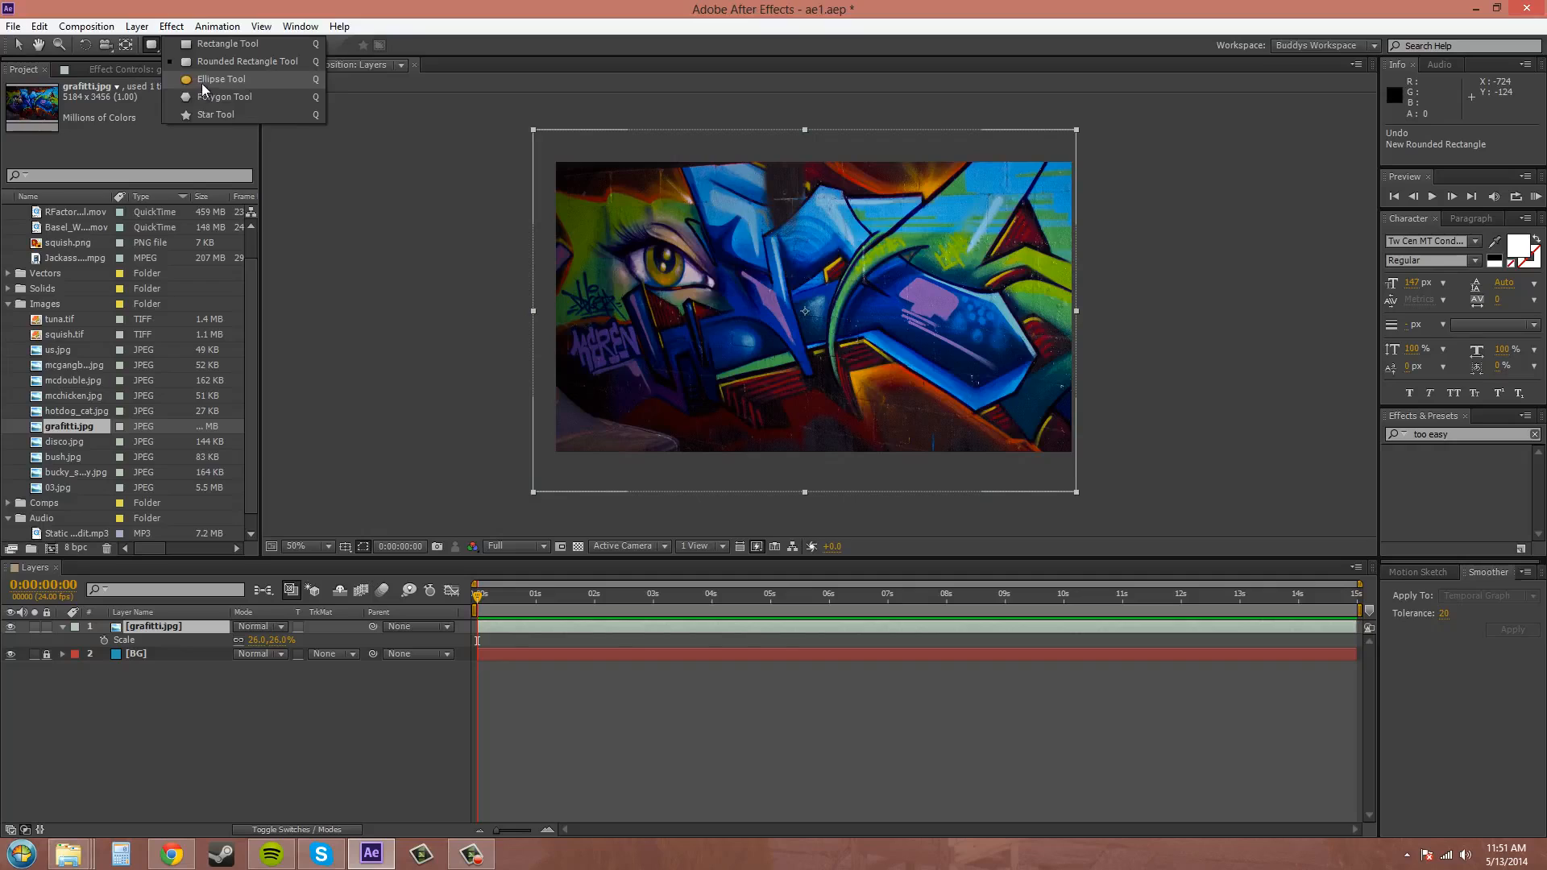
{"action": "left_click", "coordinate": [201, 79]}
{"action": "left_click_drag", "start_coordinate": [605, 184], "coordinate": [858, 352]}
{"action": "mouse_move", "coordinate": [855, 345]}
{"action": "left_mouse_down"}
{"action": "mouse_move", "coordinate": [828, 342]}
{"action": "mouse_move", "coordinate": [899, 340]}
{"action": "mouse_move", "coordinate": [1017, 432]}
{"action": "left_mouse_up"}
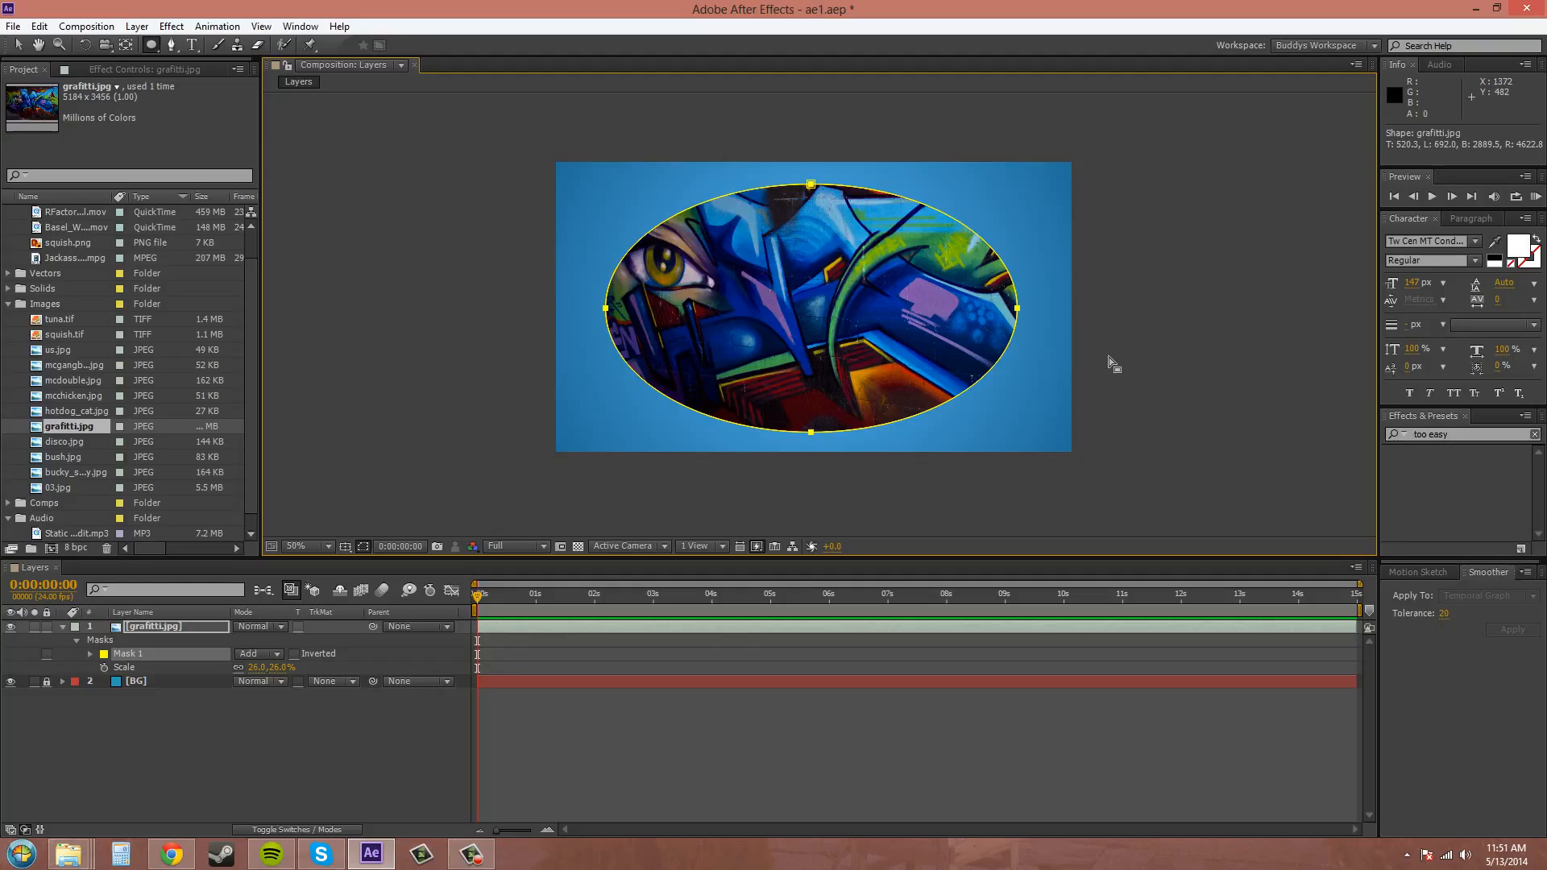
{"action": "key", "text": "ctrl+z"}
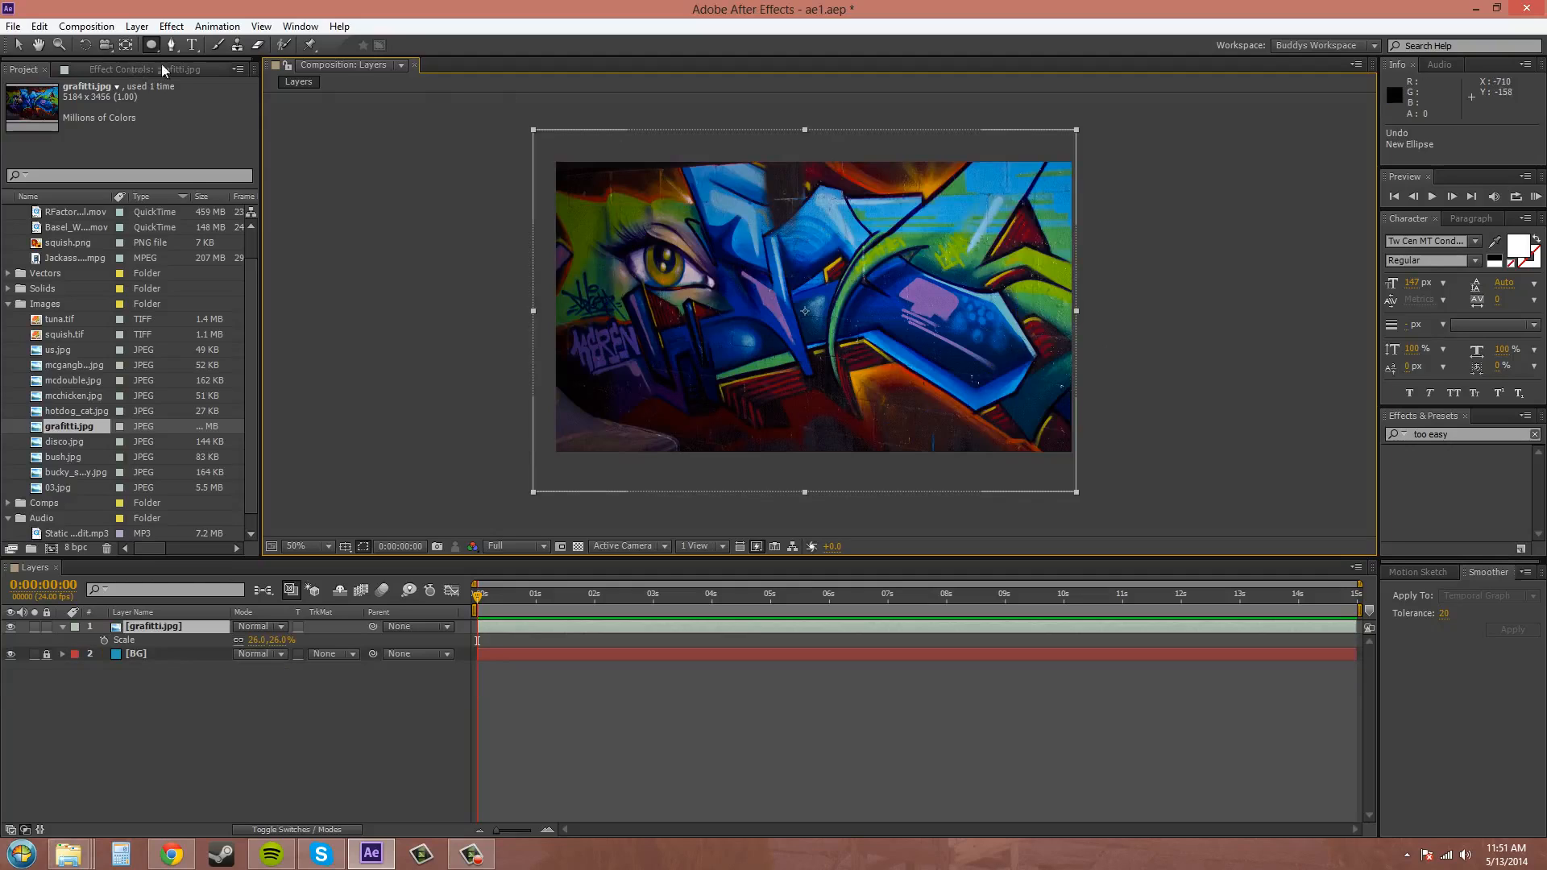
Try a triangular Polygon tool mask over the upper-left corner of the grafitti.jpg image, and undo it.
{"action": "left_click_drag", "start_coordinate": [153, 46], "coordinate": [233, 103]}
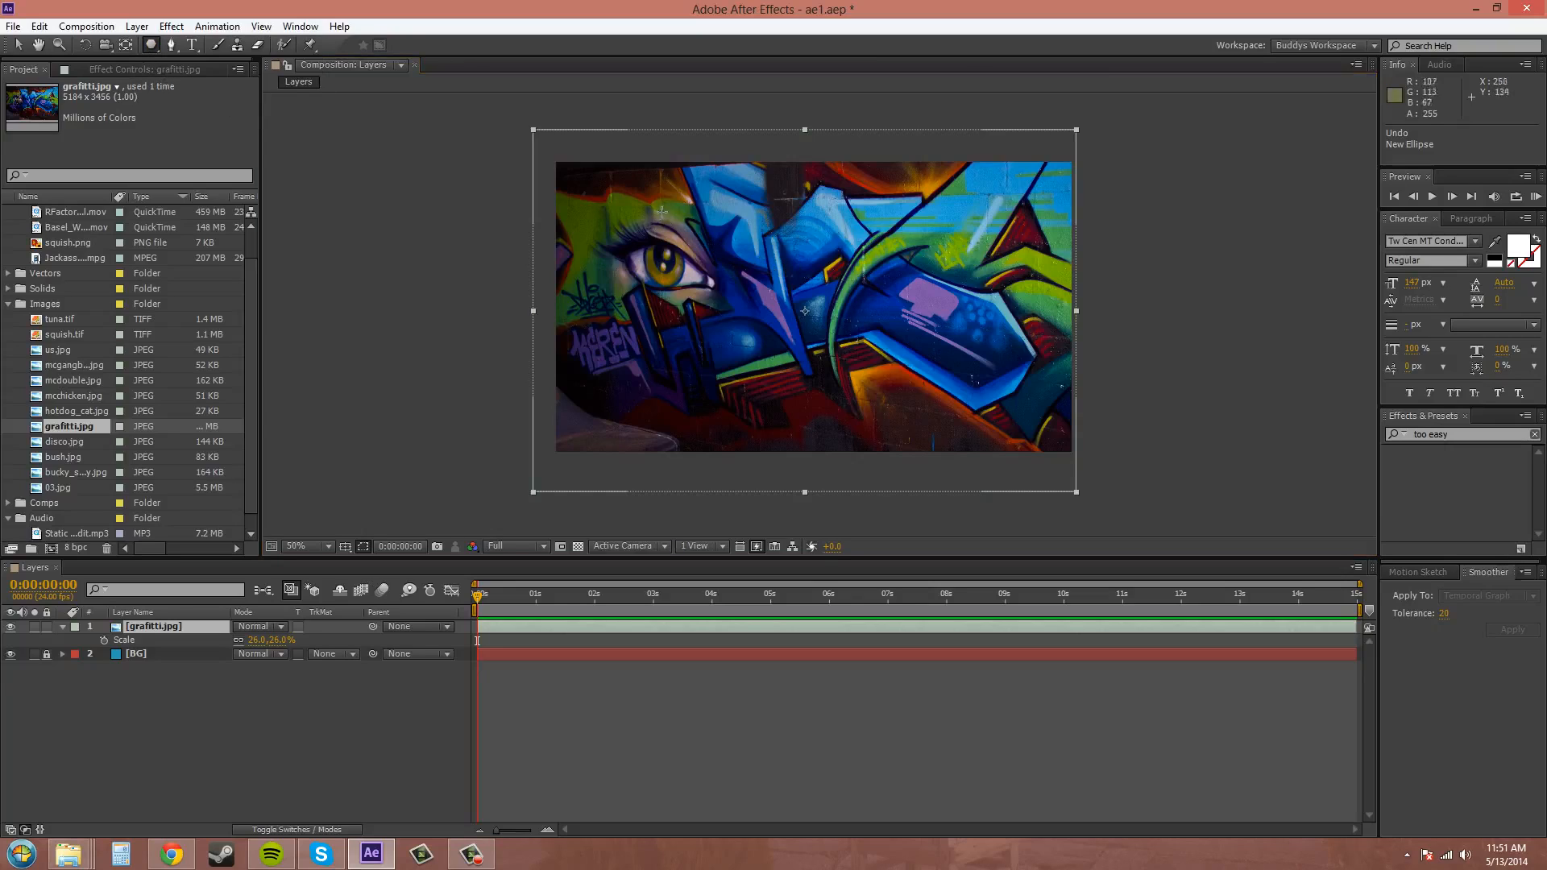
{"action": "left_click_drag", "start_coordinate": [638, 189], "coordinate": [574, 128]}
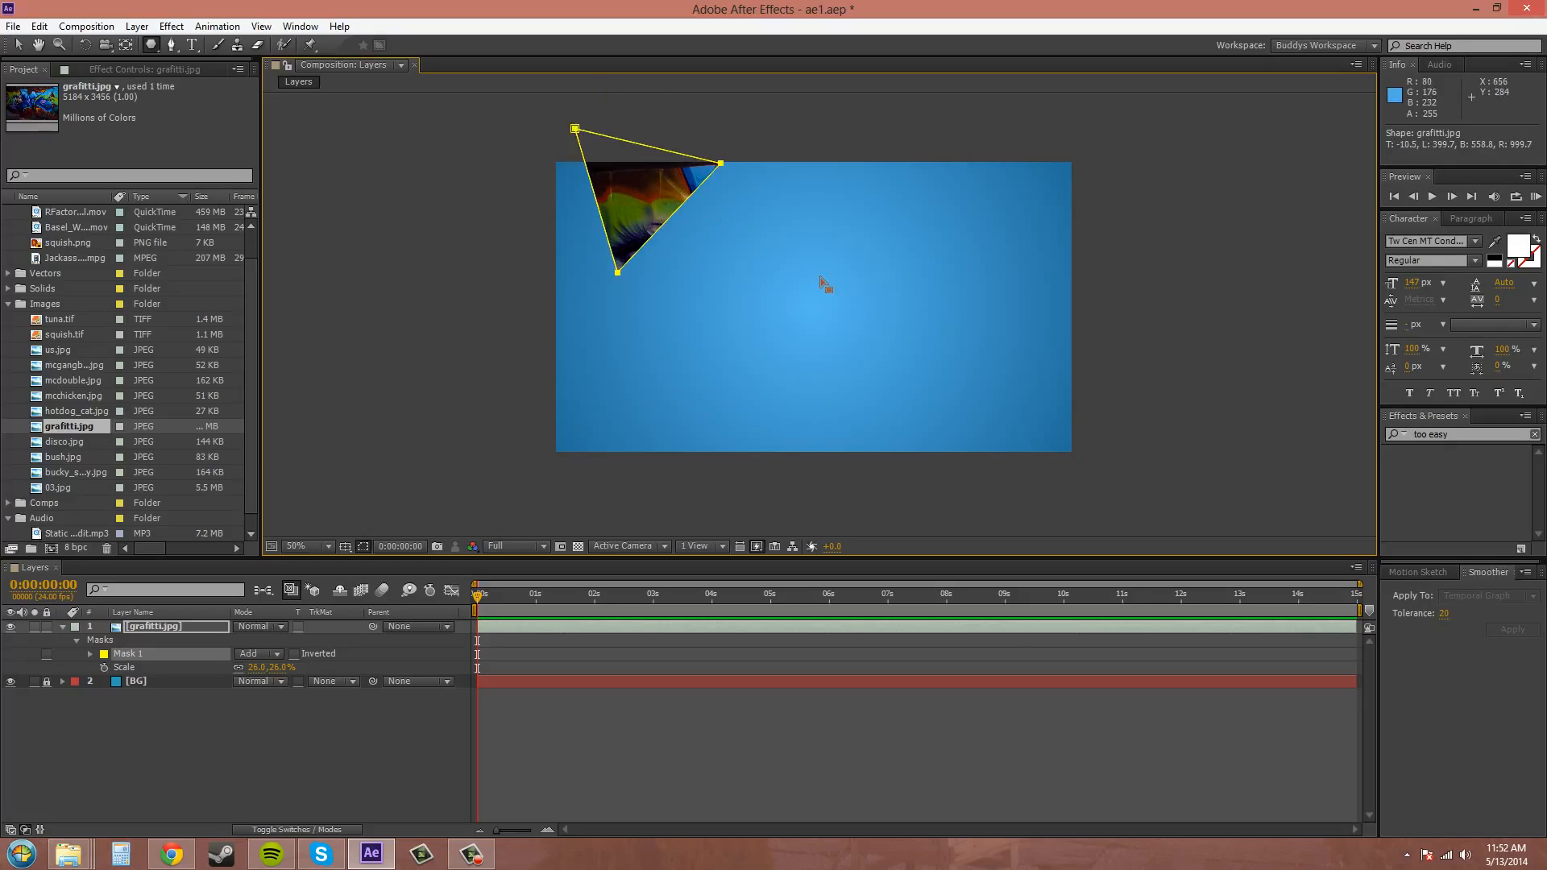
{"action": "key", "text": "ctrl+z"}
Draw a triangular polygon mask pointing right near the image's centre and bulge its sides slightly outward.
{"action": "left_click_drag", "start_coordinate": [767, 269], "coordinate": [844, 274]}
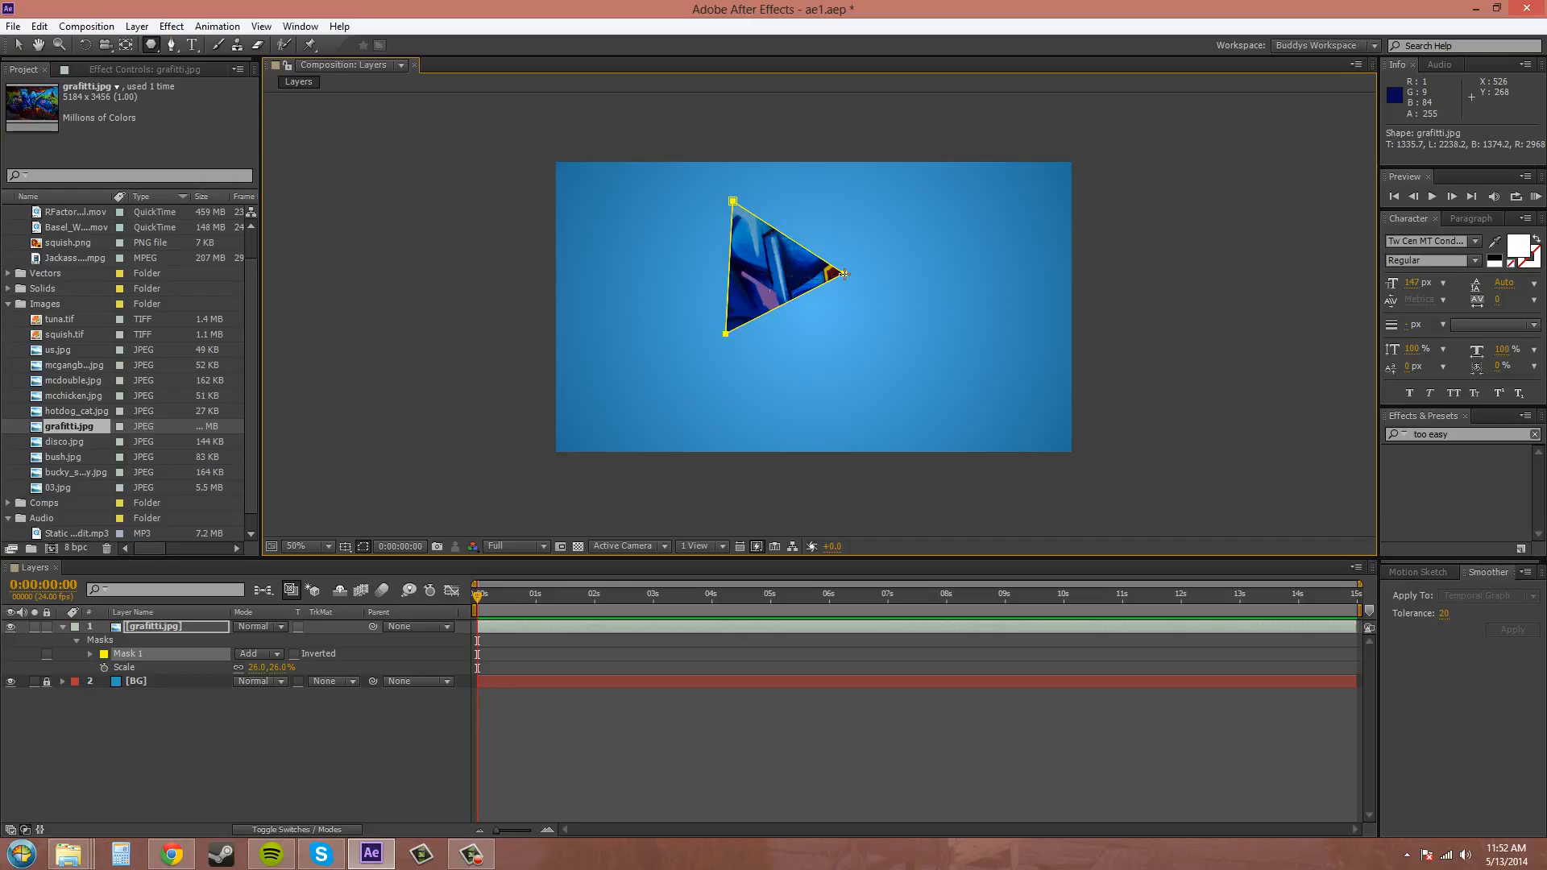
{"action": "key", "text": "Right"}
{"action": "key", "text": "Right"}
{"action": "key", "text": "Right"}
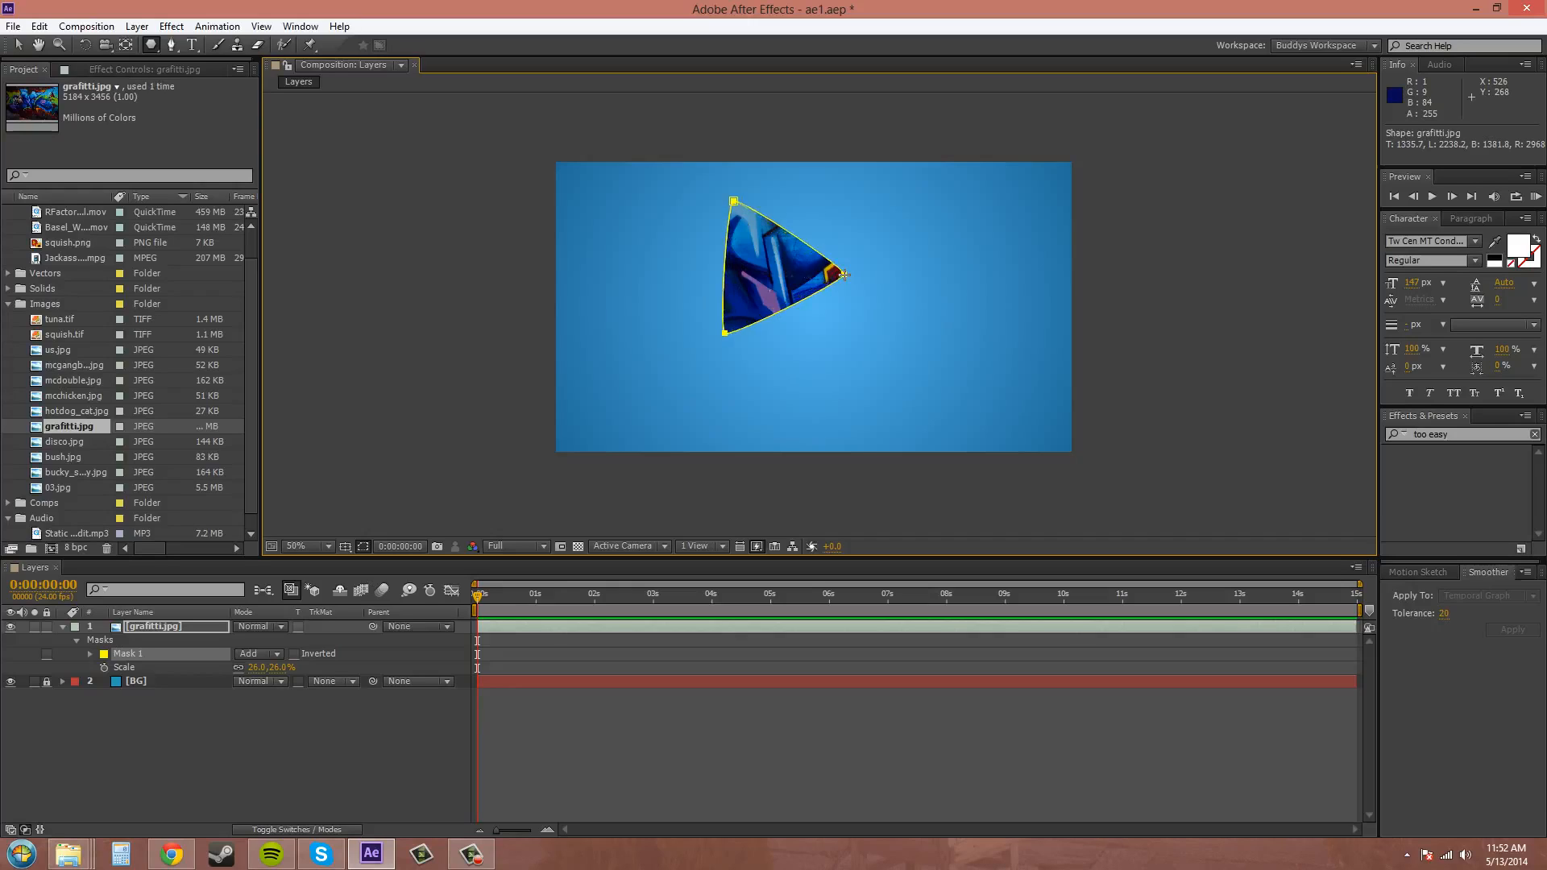
{"action": "key", "text": "Right"}
{"action": "key", "text": "Right"}
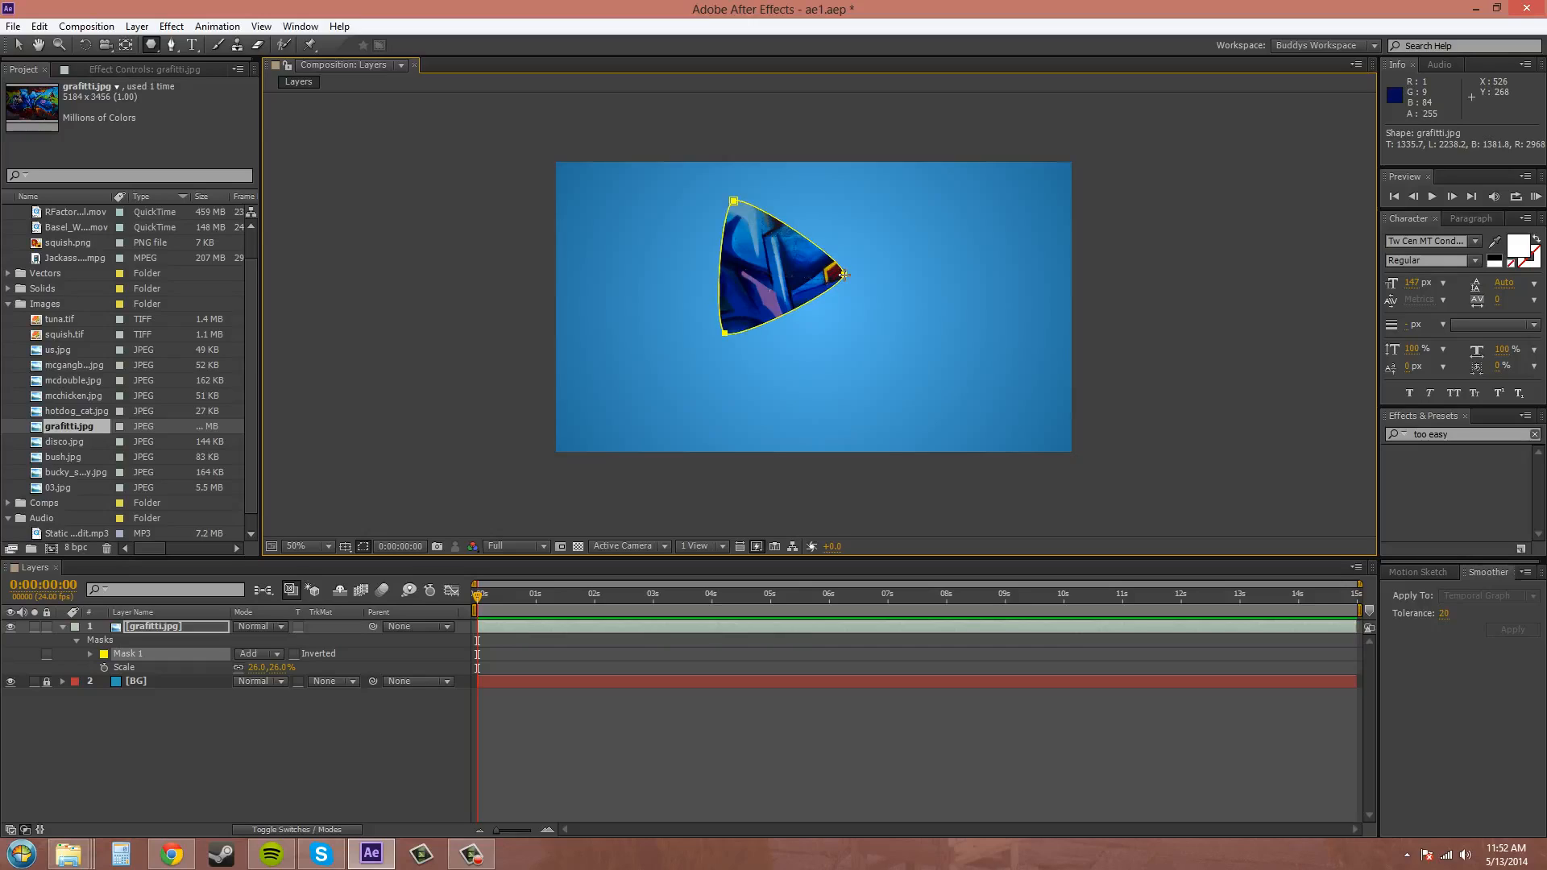
Lower the triangle mask's roundness until its sides curve inward and its corners form loops.
{"action": "key", "text": "Left"}
{"action": "key", "text": "Left"}
{"action": "key", "text": "Left"}
{"action": "key", "text": "Left"}
{"action": "key", "text": "Left"}
{"action": "key", "text": "Left"}
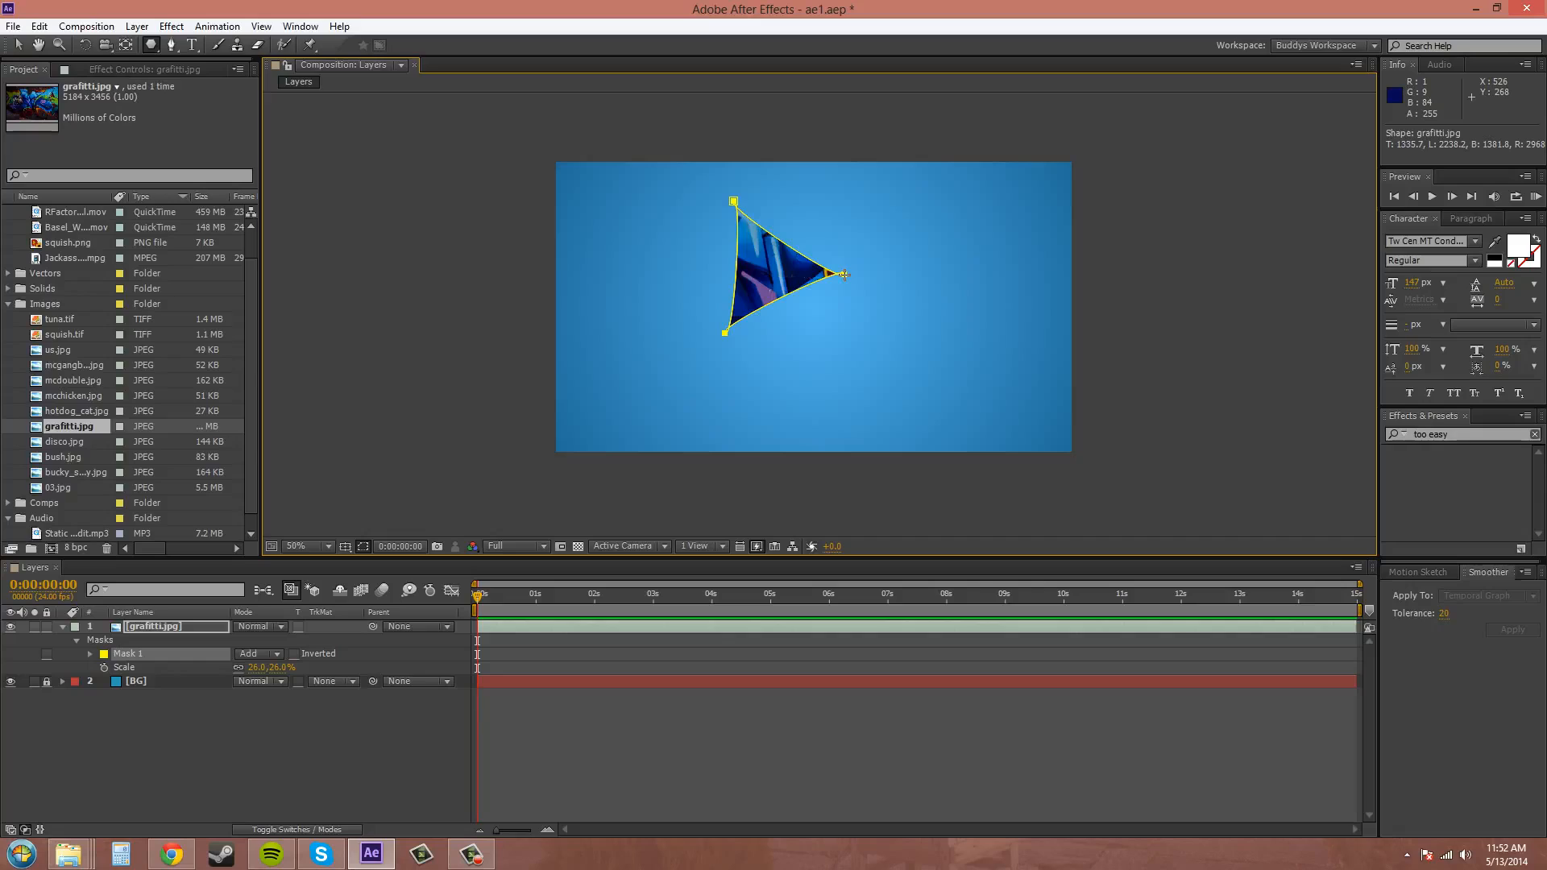
{"action": "key", "text": "Left"}
{"action": "key", "text": "Left"}
{"action": "key", "text": "Left"}
{"action": "key", "text": "Left"}
{"action": "key", "text": "Left"}
{"action": "key", "text": "Left"}
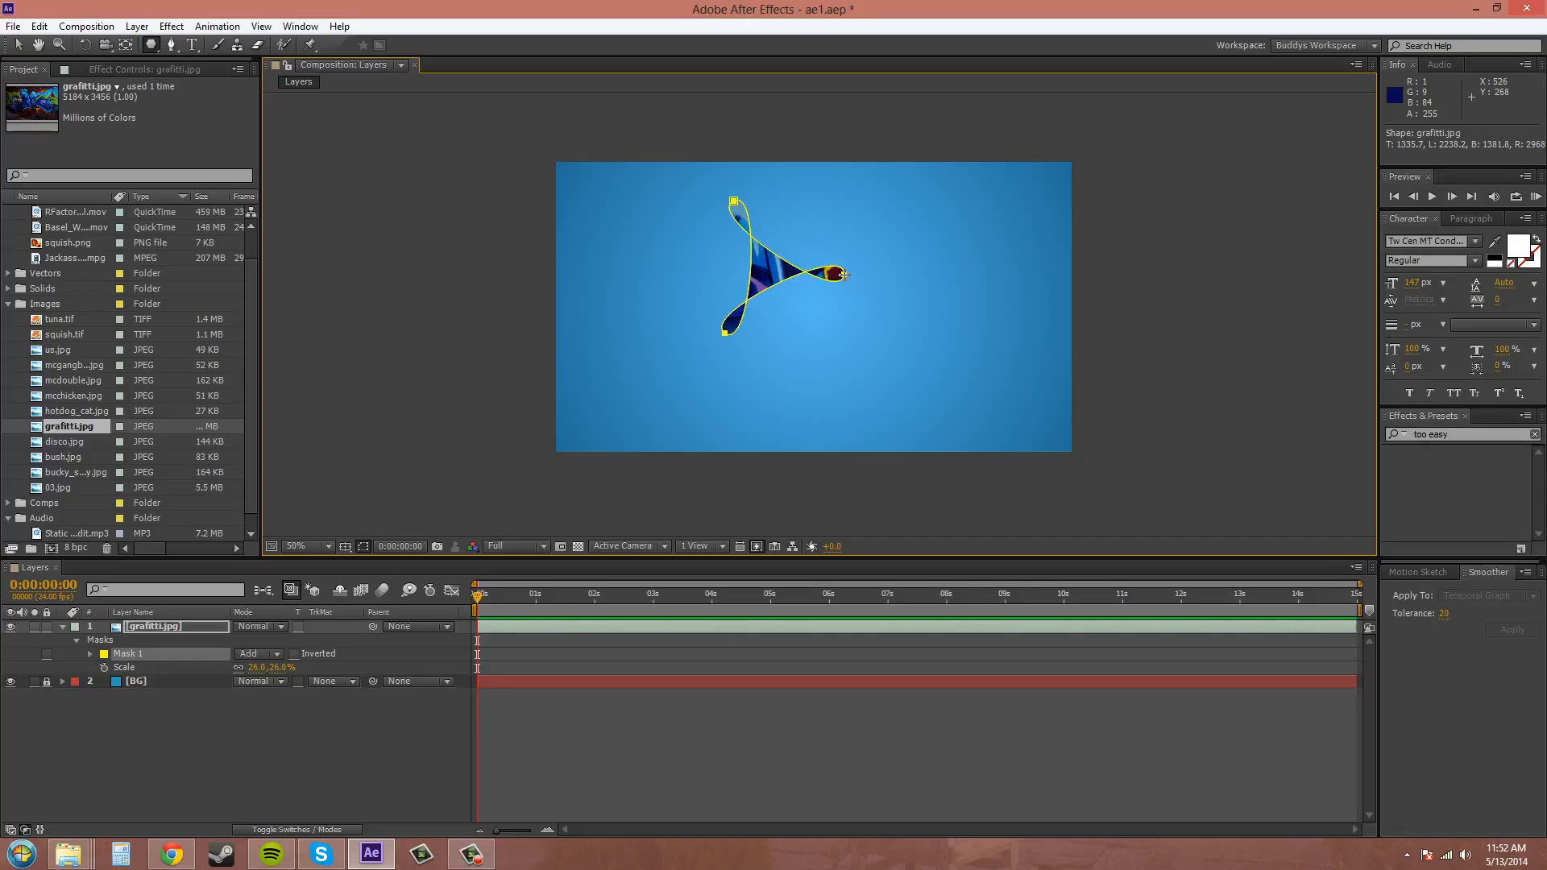
Raise the triangle mask's roundness until the shape becomes a circle.
{"action": "key", "text": "Right"}
{"action": "key", "text": "Right"}
{"action": "key", "text": "Right"}
{"action": "key", "text": "Right"}
{"action": "key", "text": "Right"}
{"action": "key", "text": "Right"}
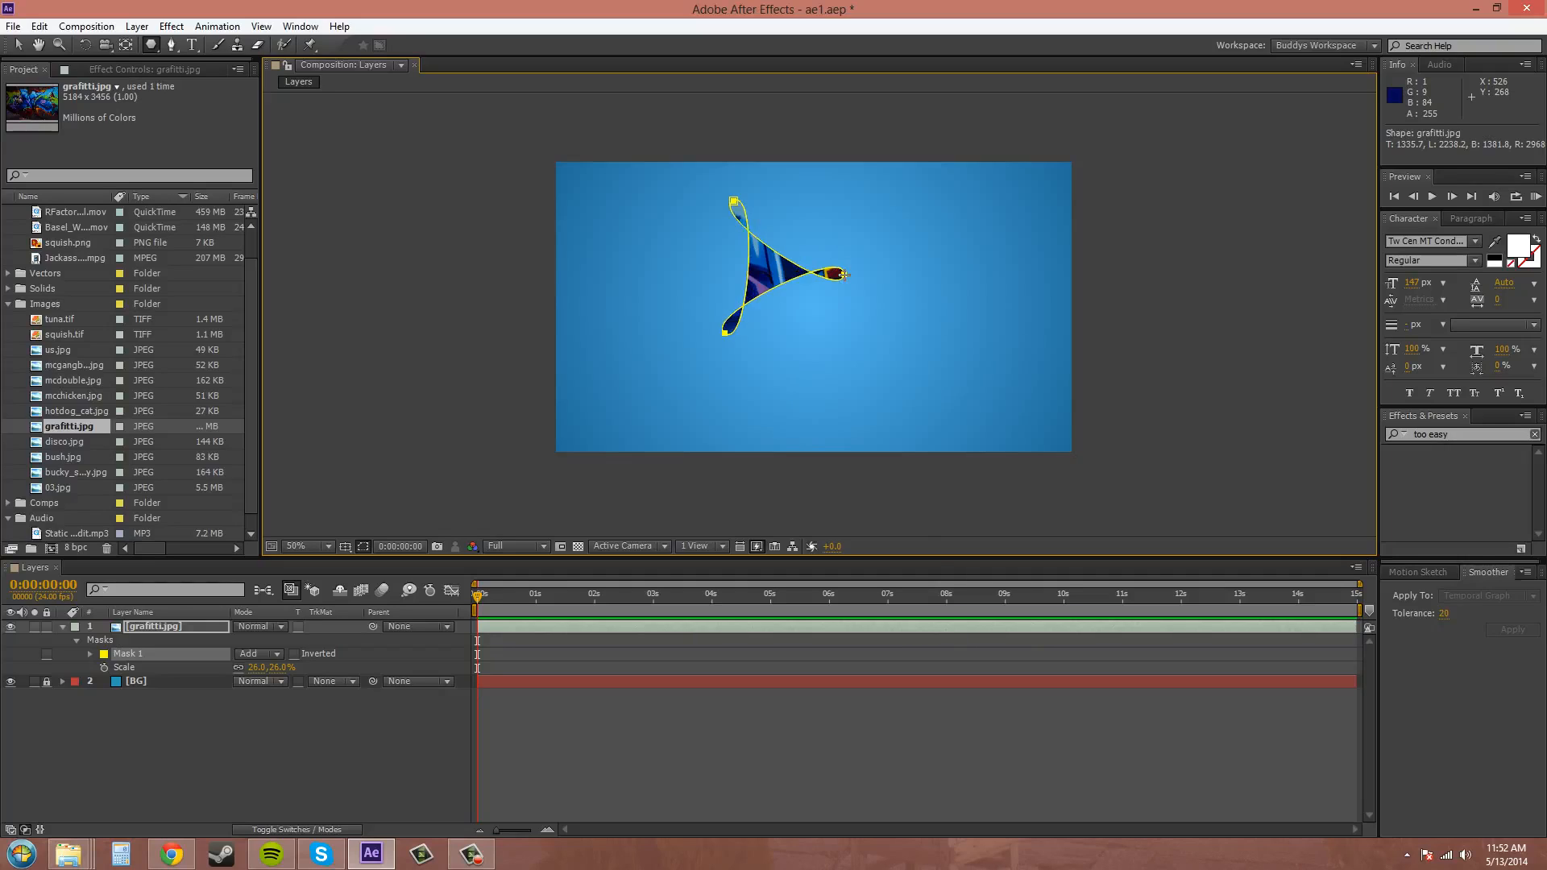
{"action": "key", "text": "Right"}
{"action": "key", "text": "Right"}
{"action": "key", "text": "Right"}
{"action": "key", "text": "Right"}
{"action": "key", "text": "Right"}
{"action": "key", "text": "Right"}
{"action": "key", "text": "Right"}
{"action": "key", "text": "Right"}
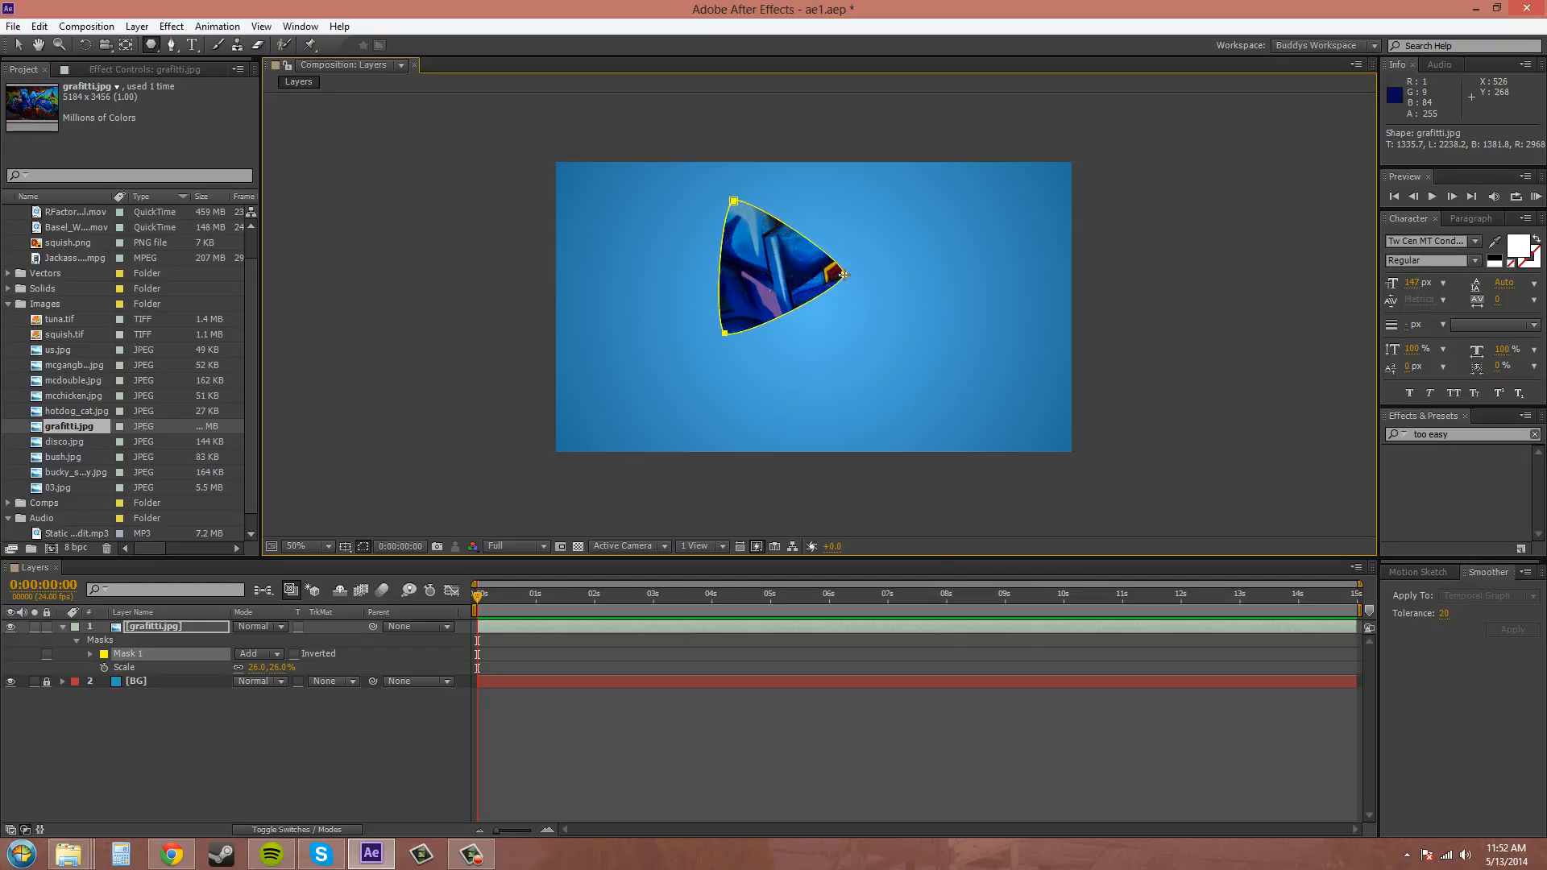
{"action": "key", "text": "Right"}
{"action": "key", "text": "Right"}
{"action": "key", "text": "Right"}
{"action": "key", "text": "Right"}
{"action": "key", "text": "Right"}
{"action": "key", "text": "Right"}
{"action": "key", "text": "Right"}
{"action": "key", "text": "Right"}
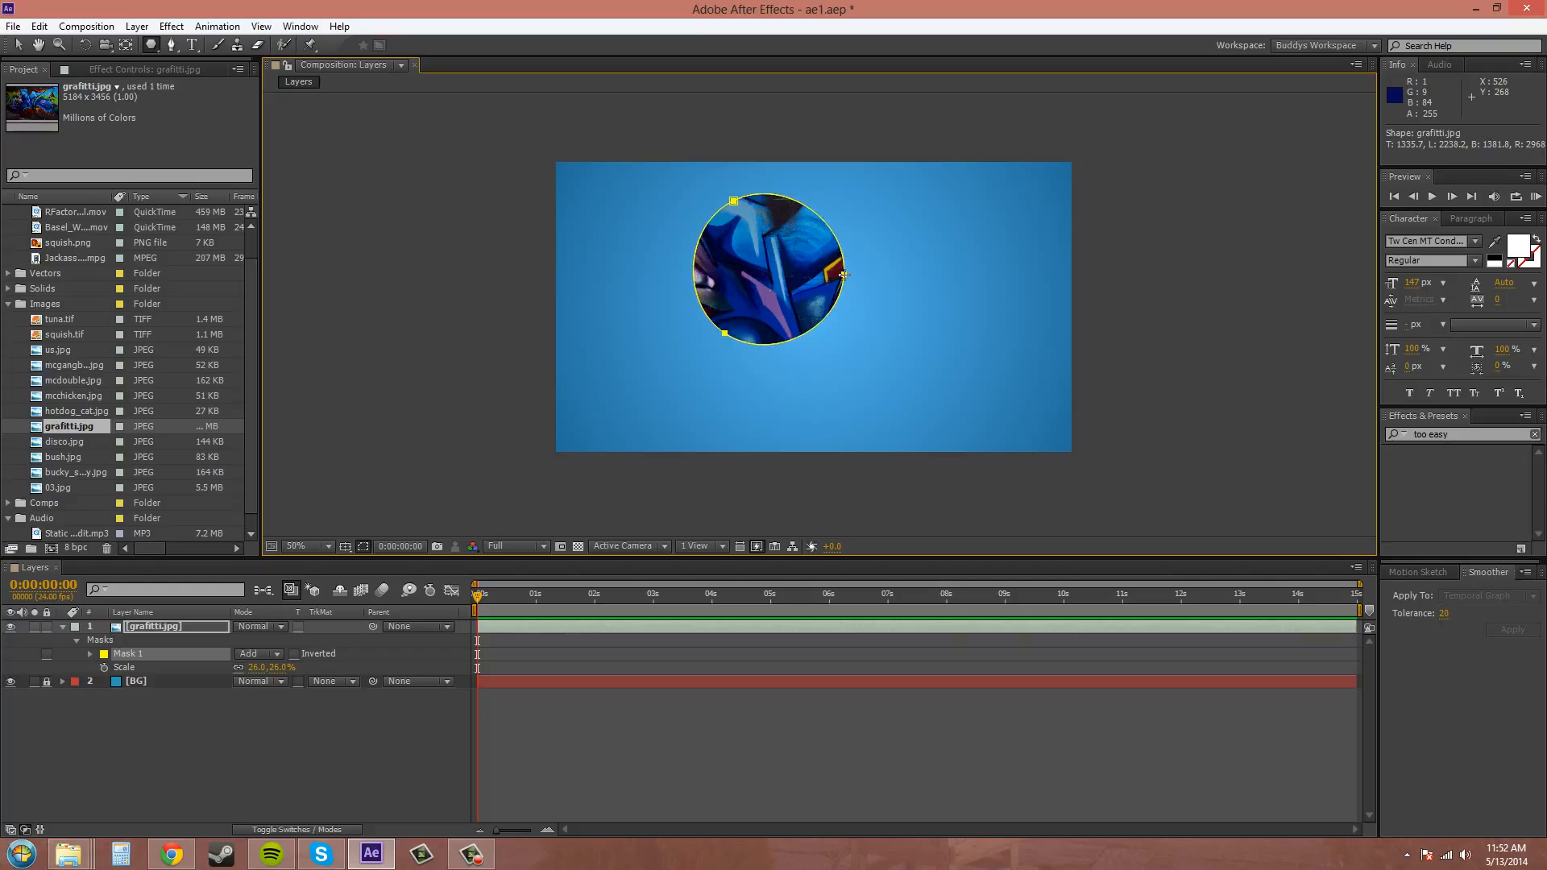
Bring the polygon mask back to a straight-sided triangle and undo the mask.
{"action": "key", "text": "Right"}
{"action": "key", "text": "Right"}
{"action": "key", "text": "Left"}
{"action": "key", "text": "Left"}
{"action": "key", "text": "Left"}
{"action": "key", "text": "Left"}
{"action": "key", "text": "Left"}
{"action": "key", "text": "Left"}
{"action": "key", "text": "Left"}
{"action": "key", "text": "Left"}
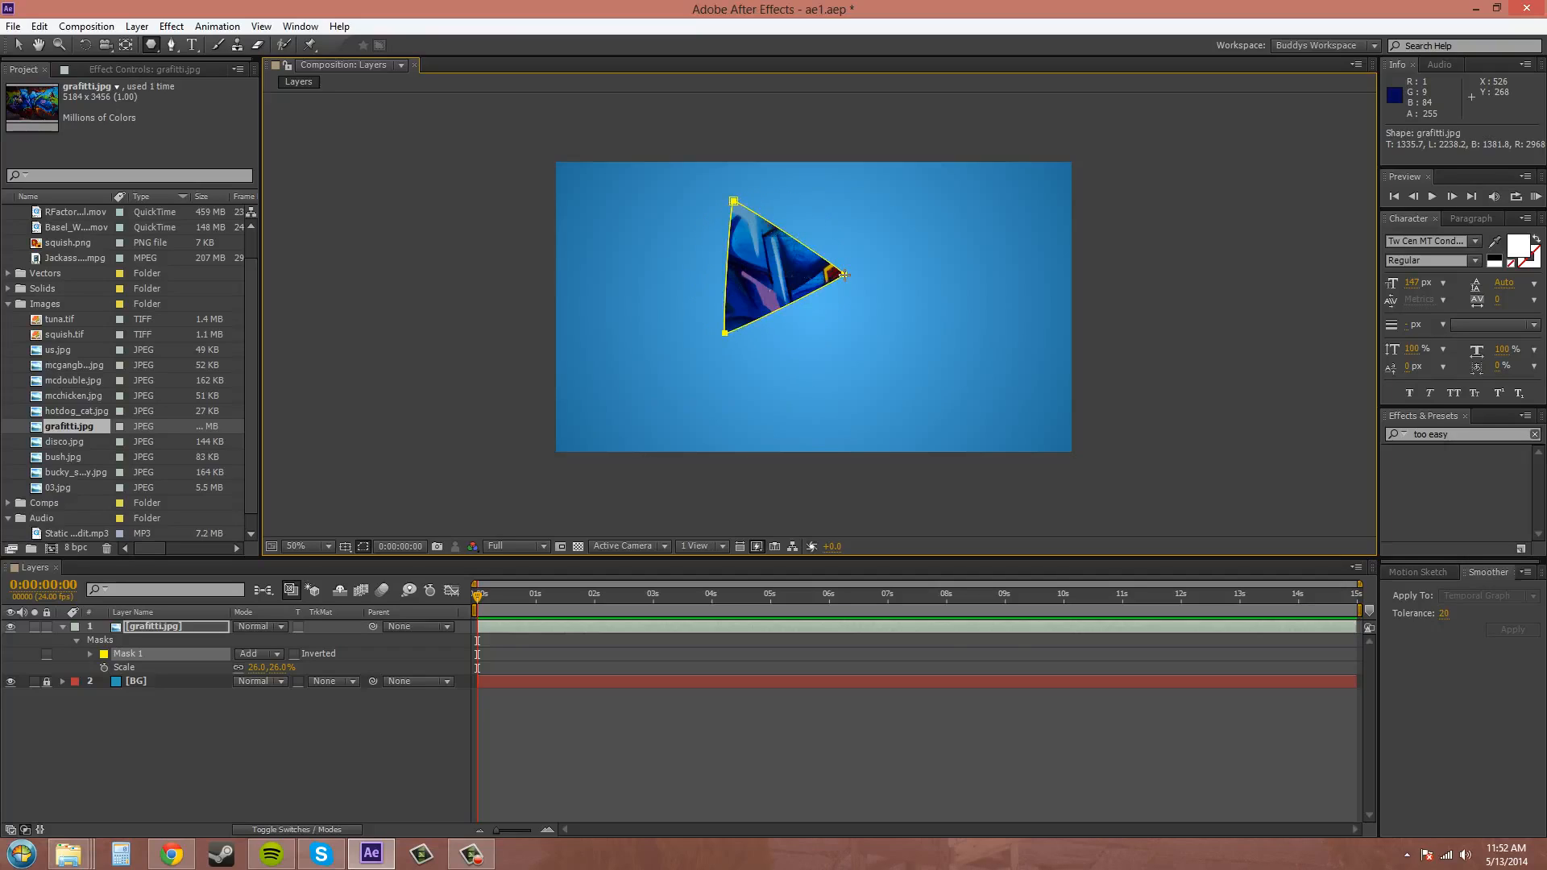
{"action": "key", "text": "ctrl+z"}
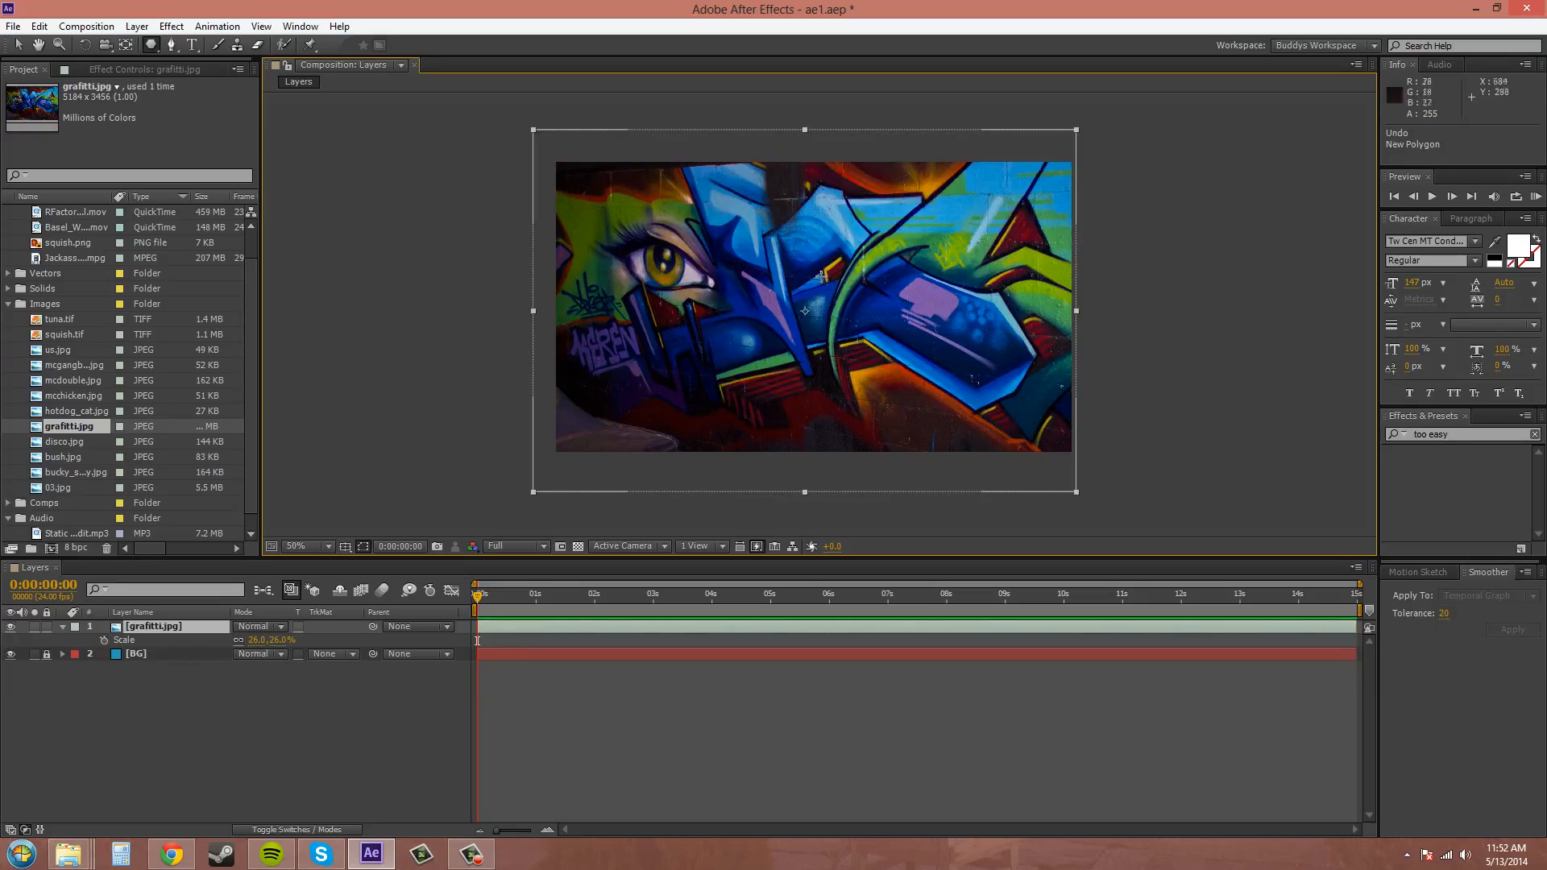
Draw an upright triangular polygon mask over the image's centre and increase its number of sides to eleven.
{"action": "mouse_move", "coordinate": [819, 320]}
{"action": "left_mouse_down"}
{"action": "mouse_move", "coordinate": [757, 266]}
{"action": "mouse_move", "coordinate": [825, 240]}
{"action": "mouse_move", "coordinate": [818, 219]}
{"action": "mouse_move", "coordinate": [842, 232]}
{"action": "mouse_move", "coordinate": [827, 230]}
{"action": "left_mouse_up"}
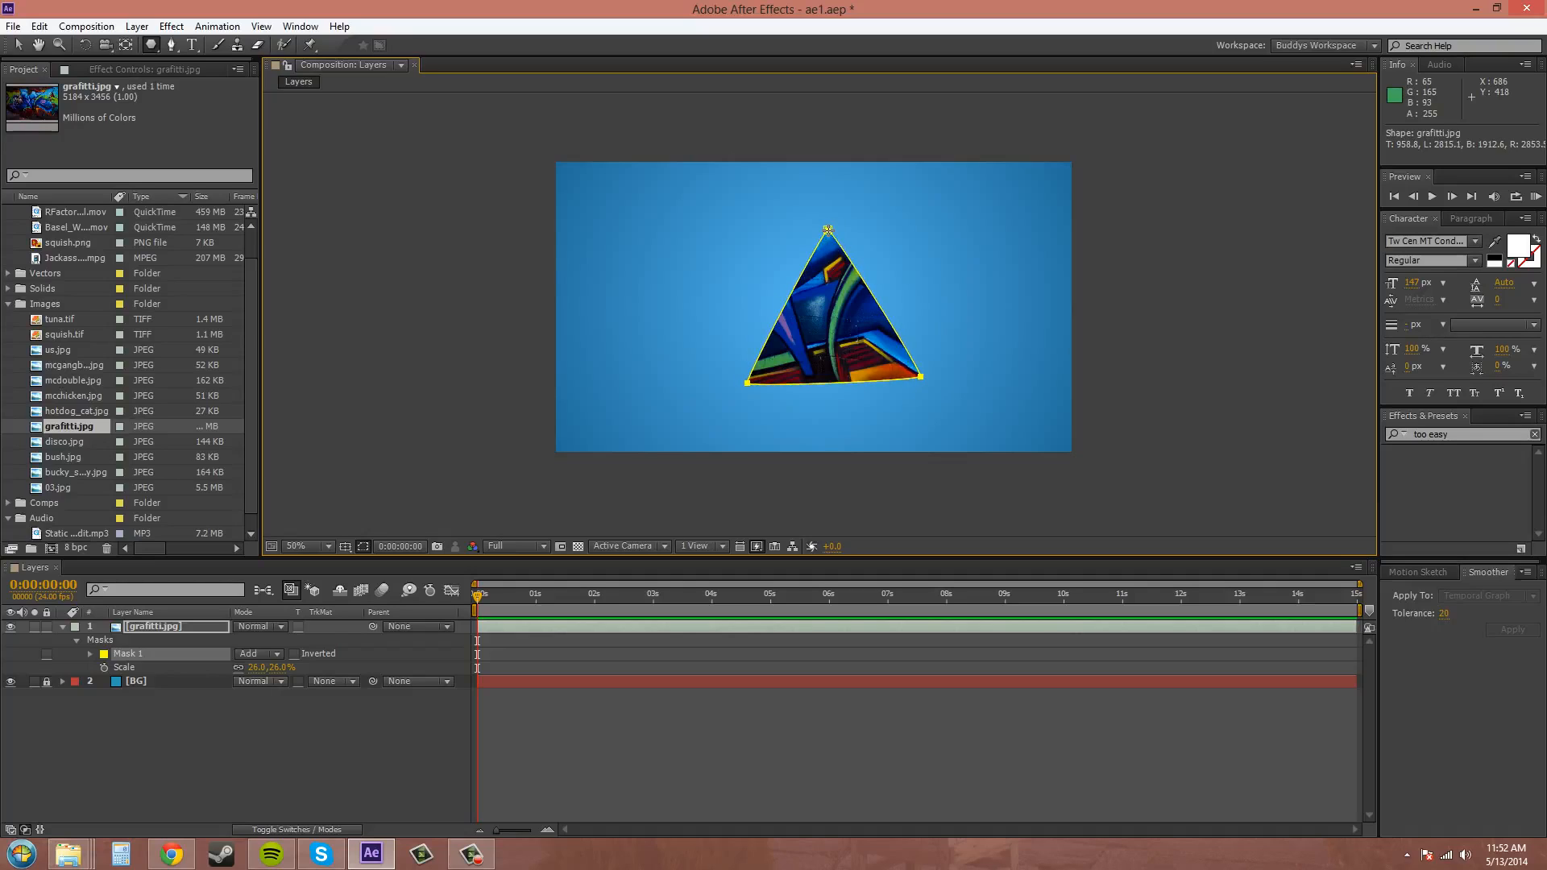
{"action": "key", "text": "Up"}
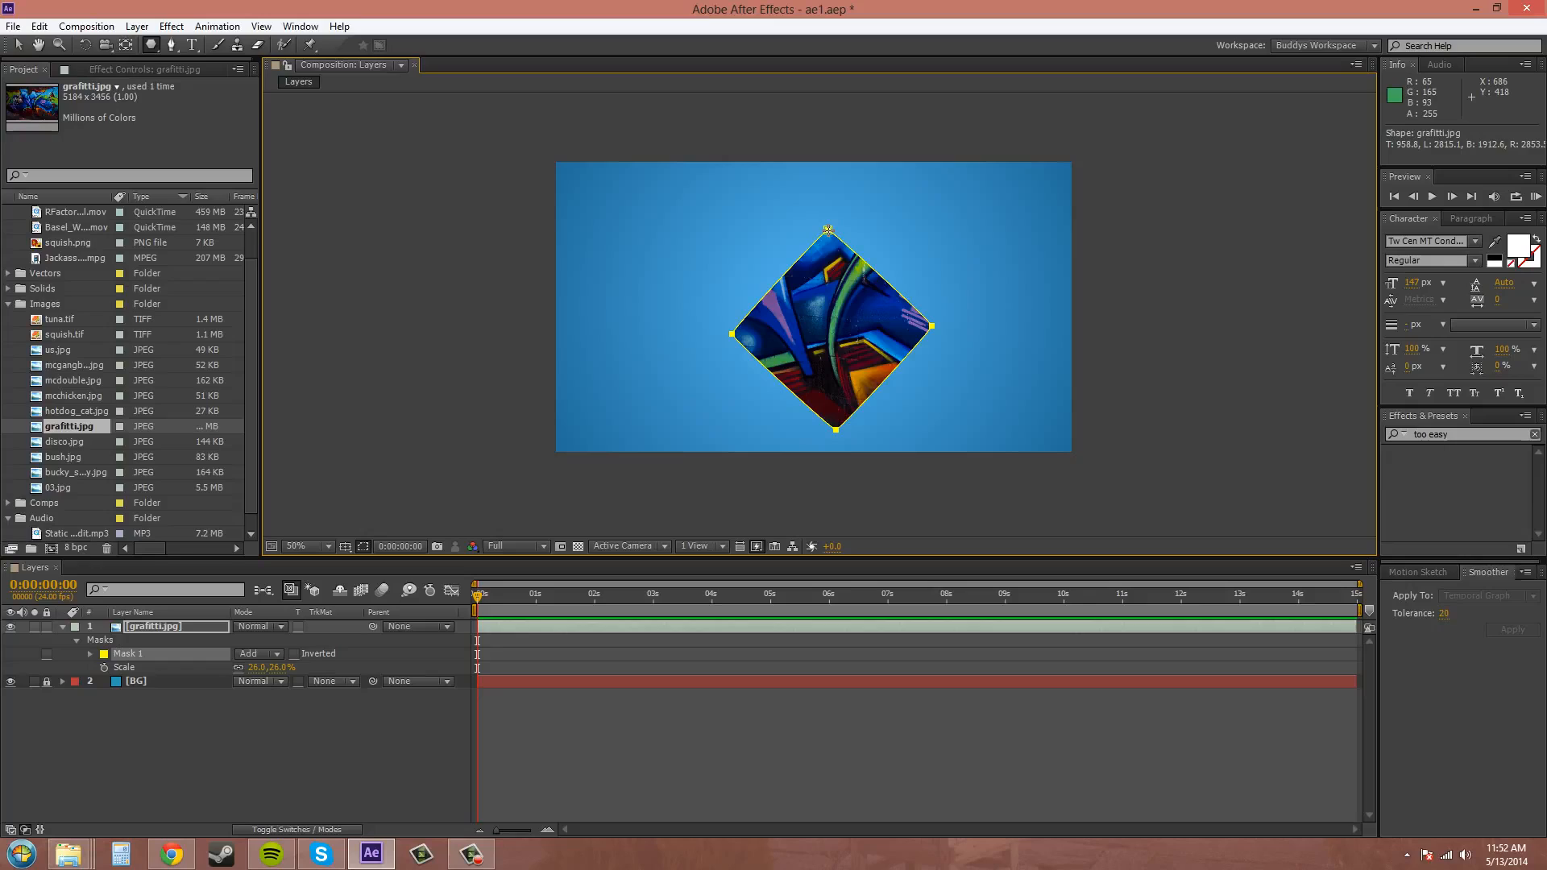
{"action": "key", "text": "Up"}
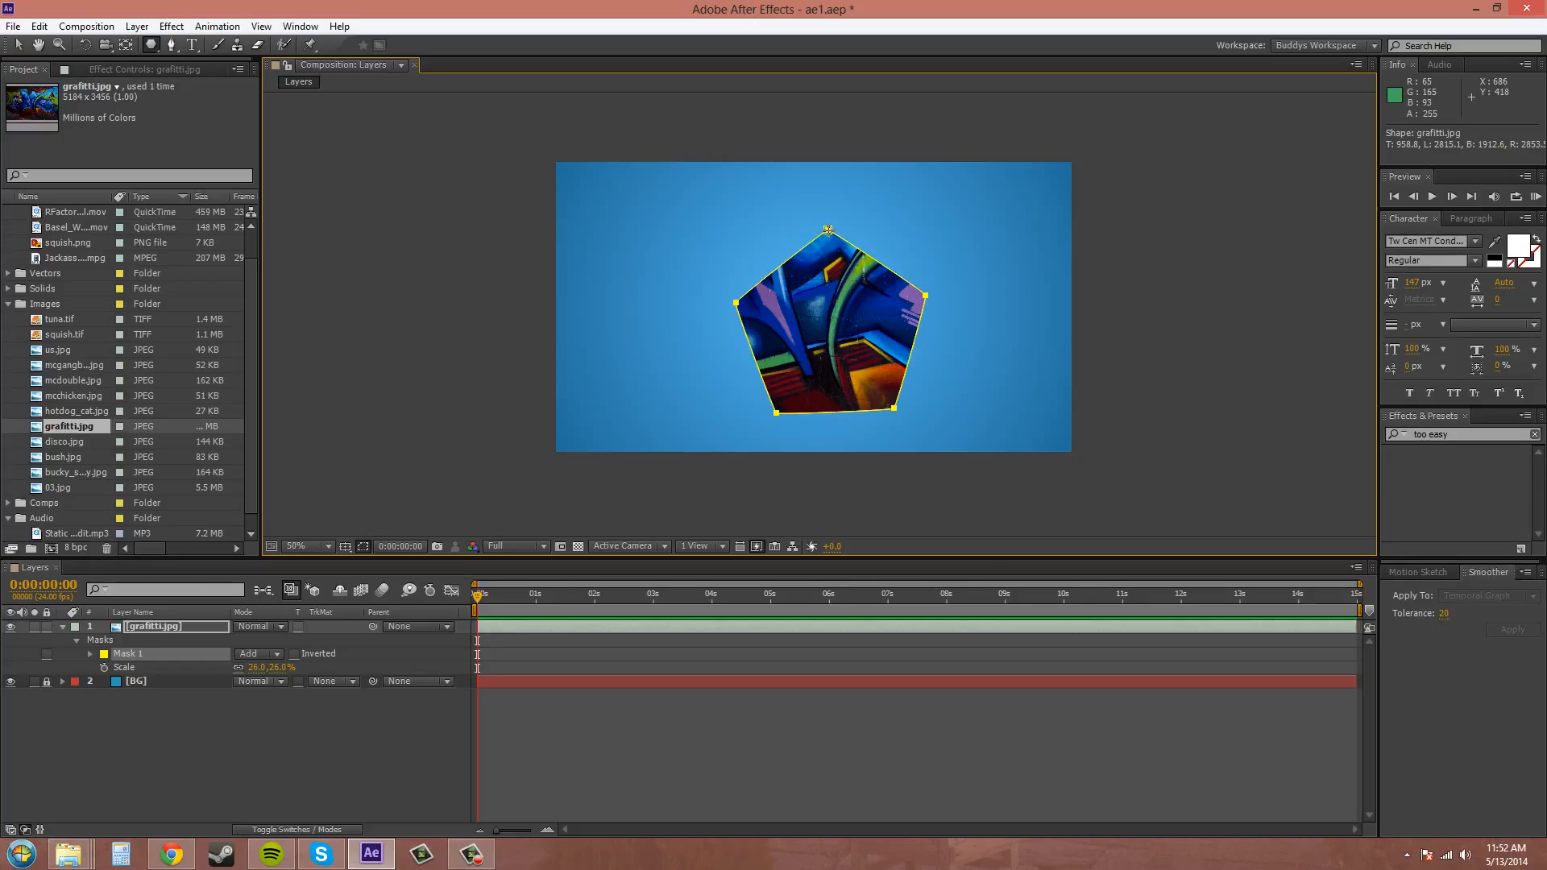
{"action": "key", "text": "Up"}
{"action": "key", "text": "Up"}
{"action": "key", "text": "Up"}
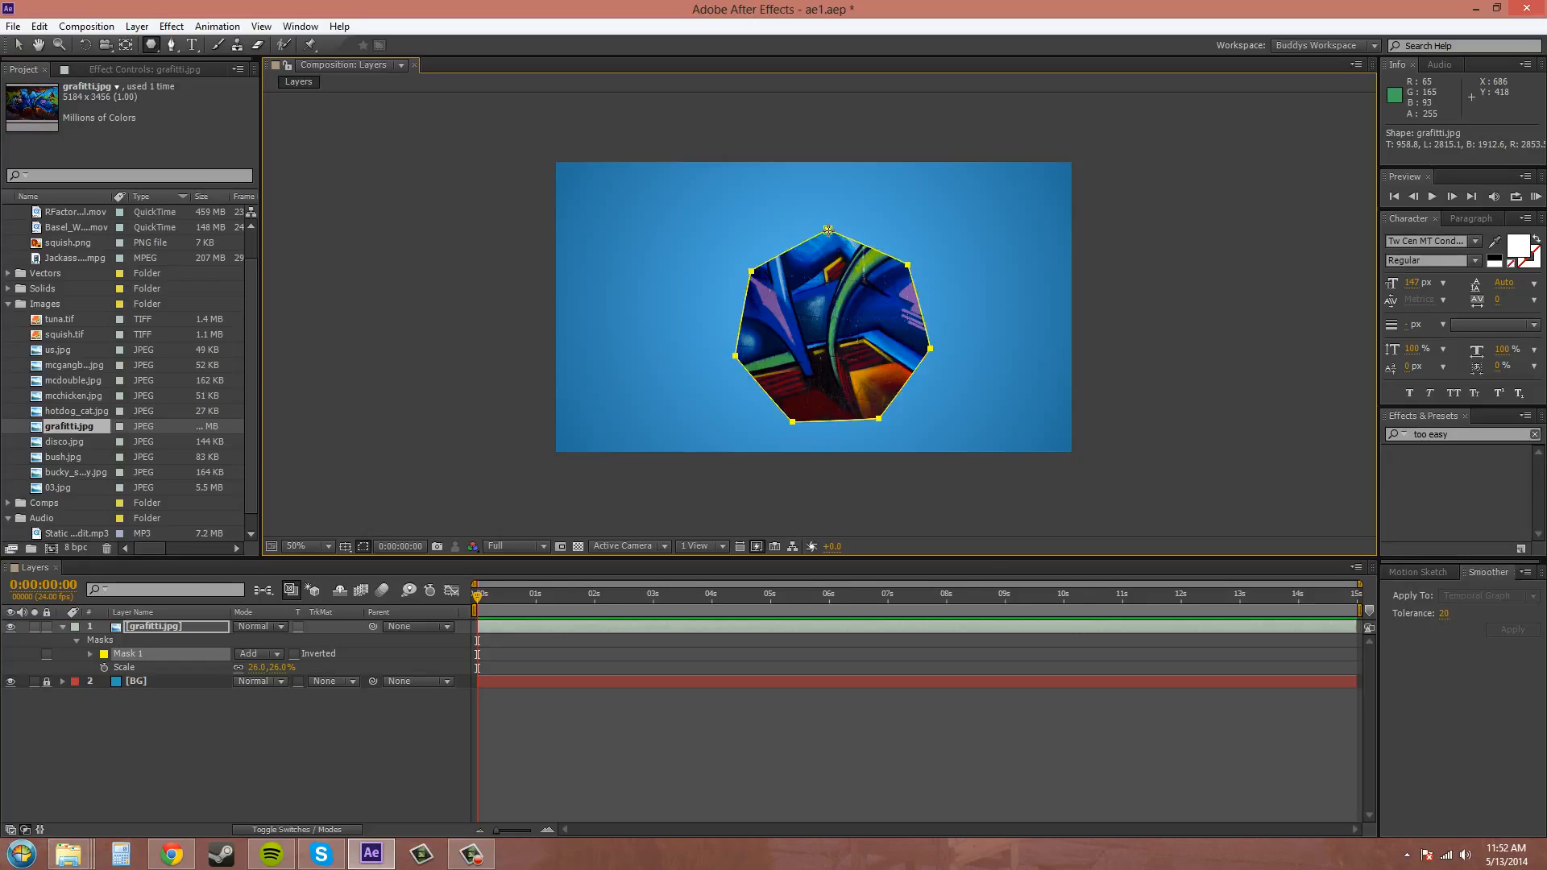
{"action": "key", "text": "Up"}
{"action": "key", "text": "Up"}
{"action": "key", "text": "Up"}
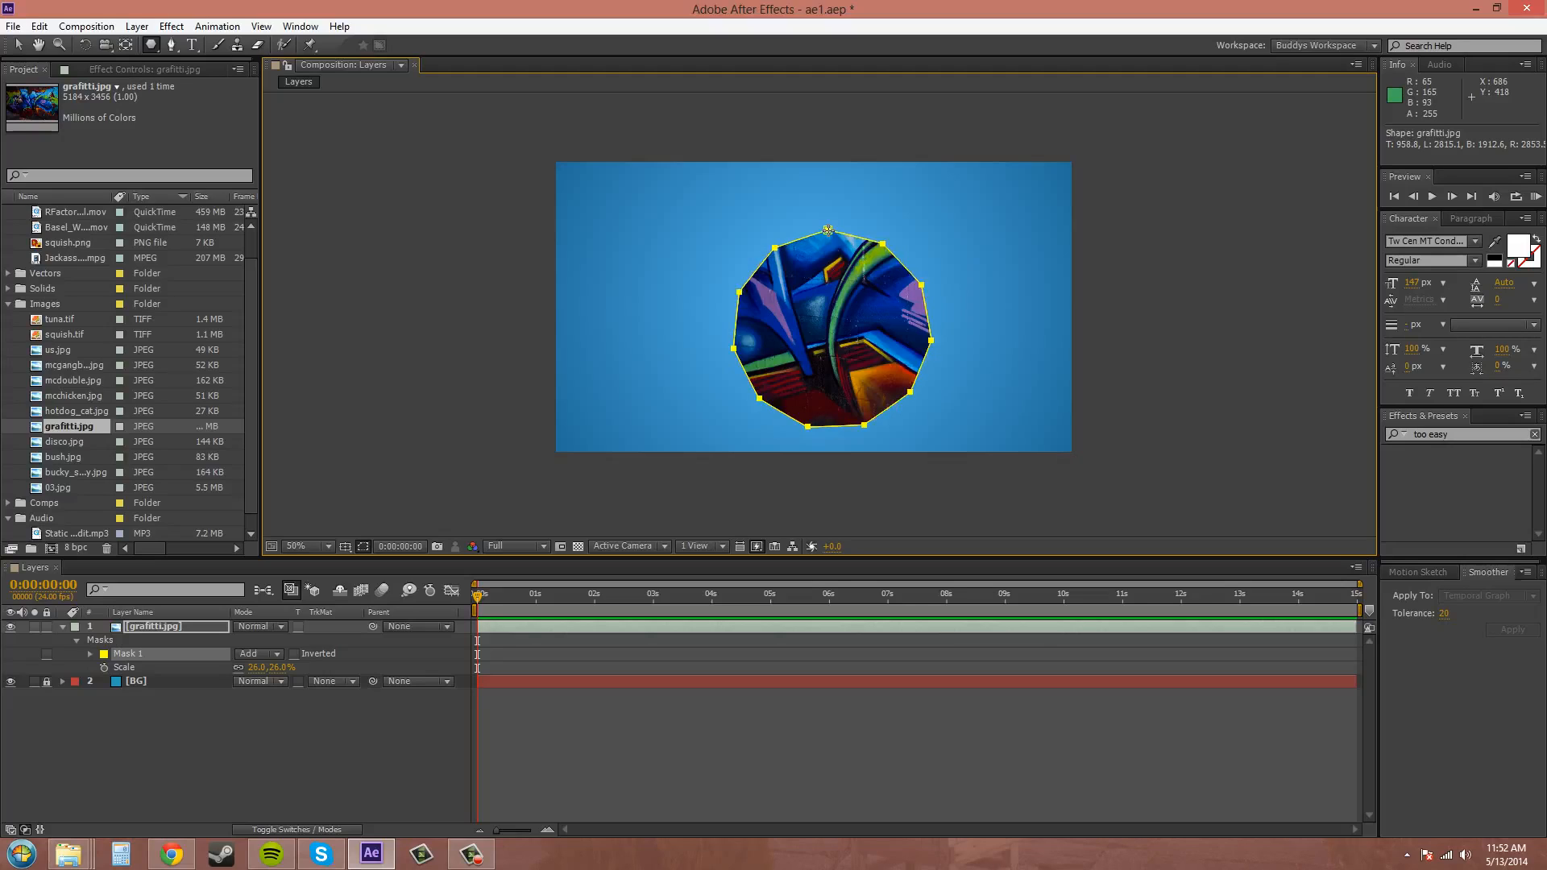
Reduce the polygon mask's number of sides to three.
{"action": "key", "text": "Down"}
{"action": "key", "text": "Down"}
{"action": "key", "text": "Down"}
{"action": "key", "text": "Down"}
{"action": "key", "text": "Down"}
{"action": "key", "text": "Down"}
{"action": "key", "text": "Down"}
{"action": "key", "text": "Down"}
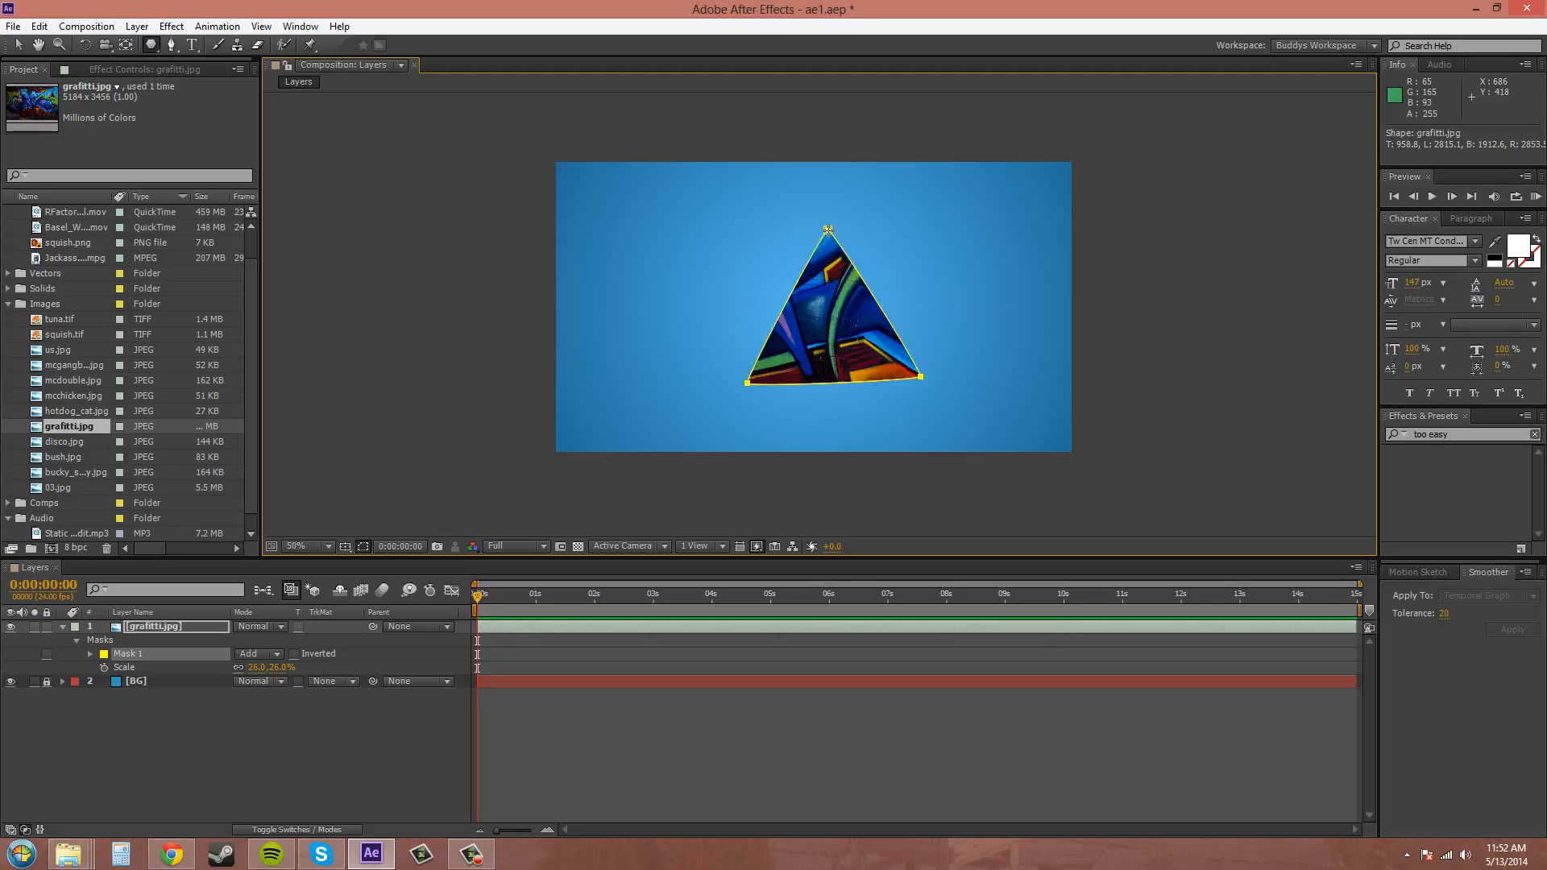
Increase the polygon mask's number of sides to eight, then undo the mask.
{"action": "key", "text": "Up"}
{"action": "key", "text": "Up"}
{"action": "key", "text": "Up"}
{"action": "key", "text": "Up"}
{"action": "key", "text": "Up"}
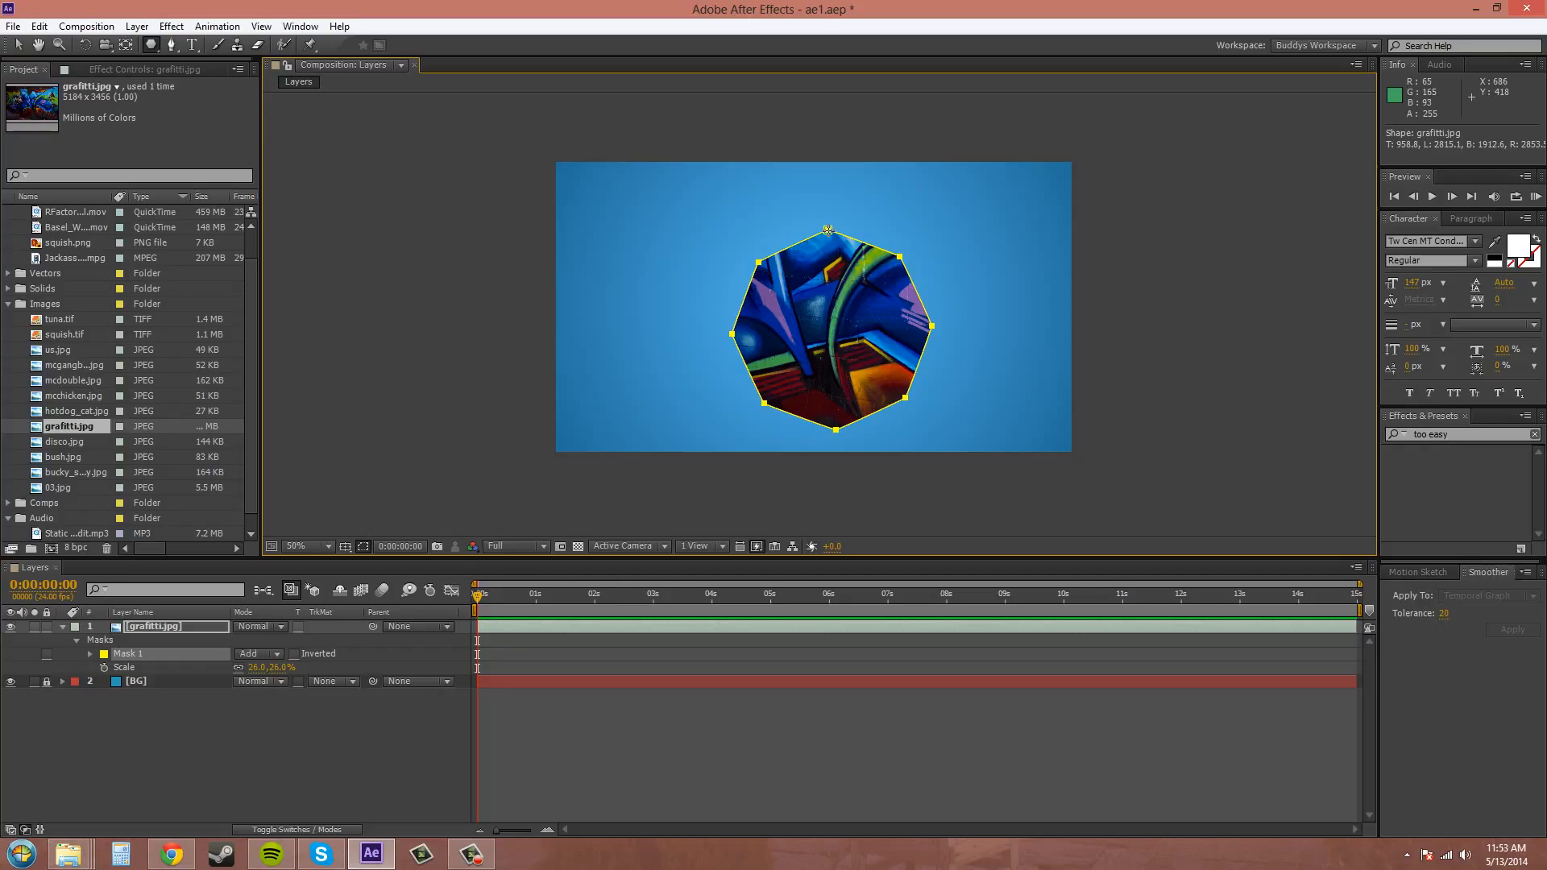
{"action": "left_click_drag", "start_coordinate": [828, 230], "coordinate": [827, 232]}
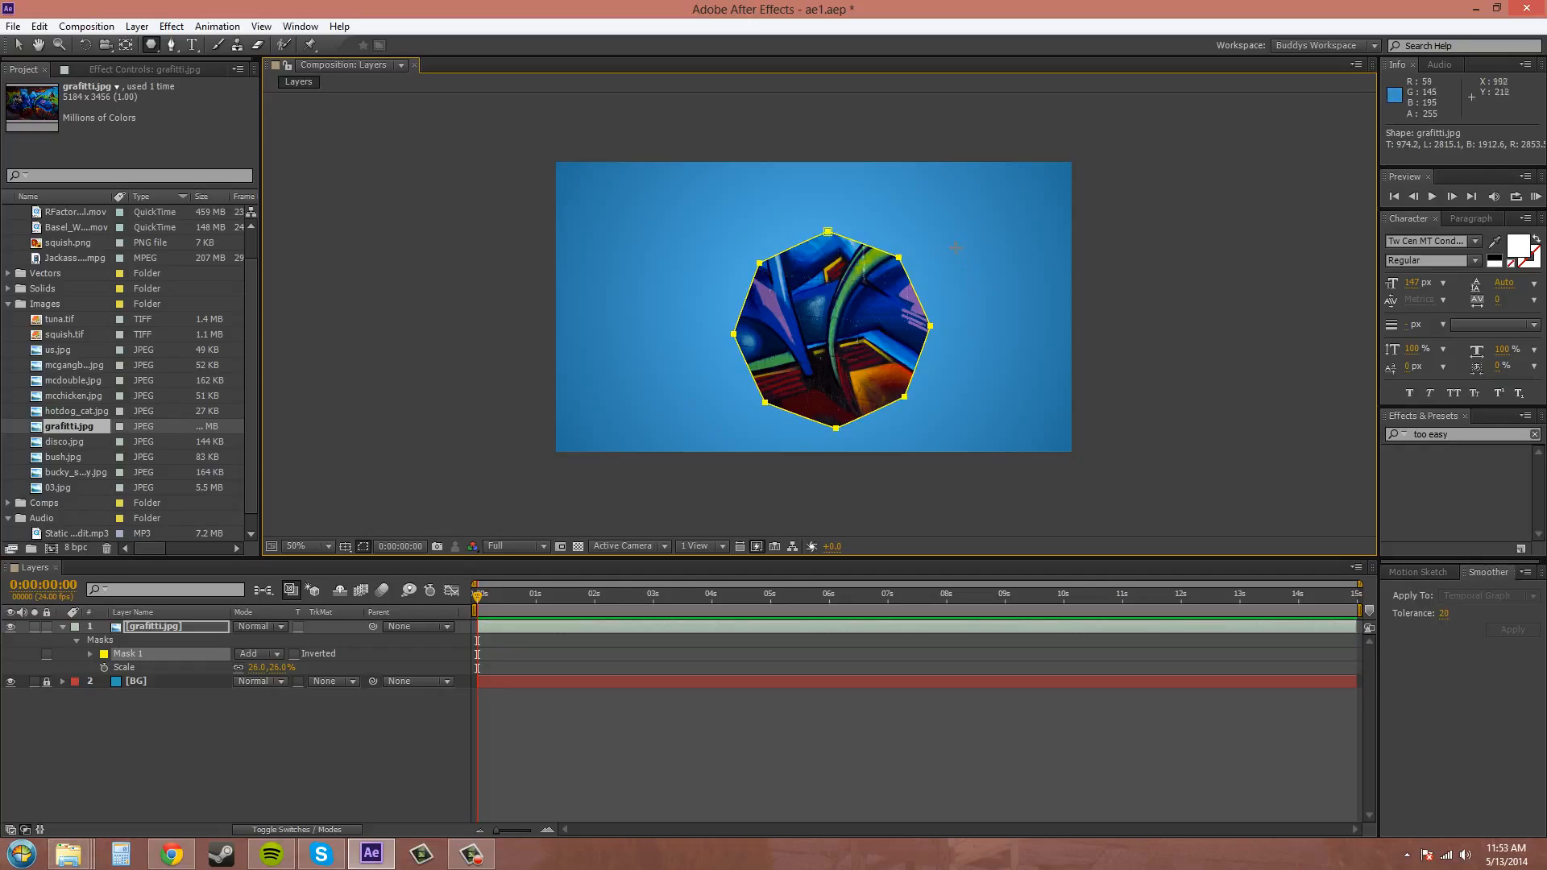
{"action": "key", "text": "ctrl+z"}
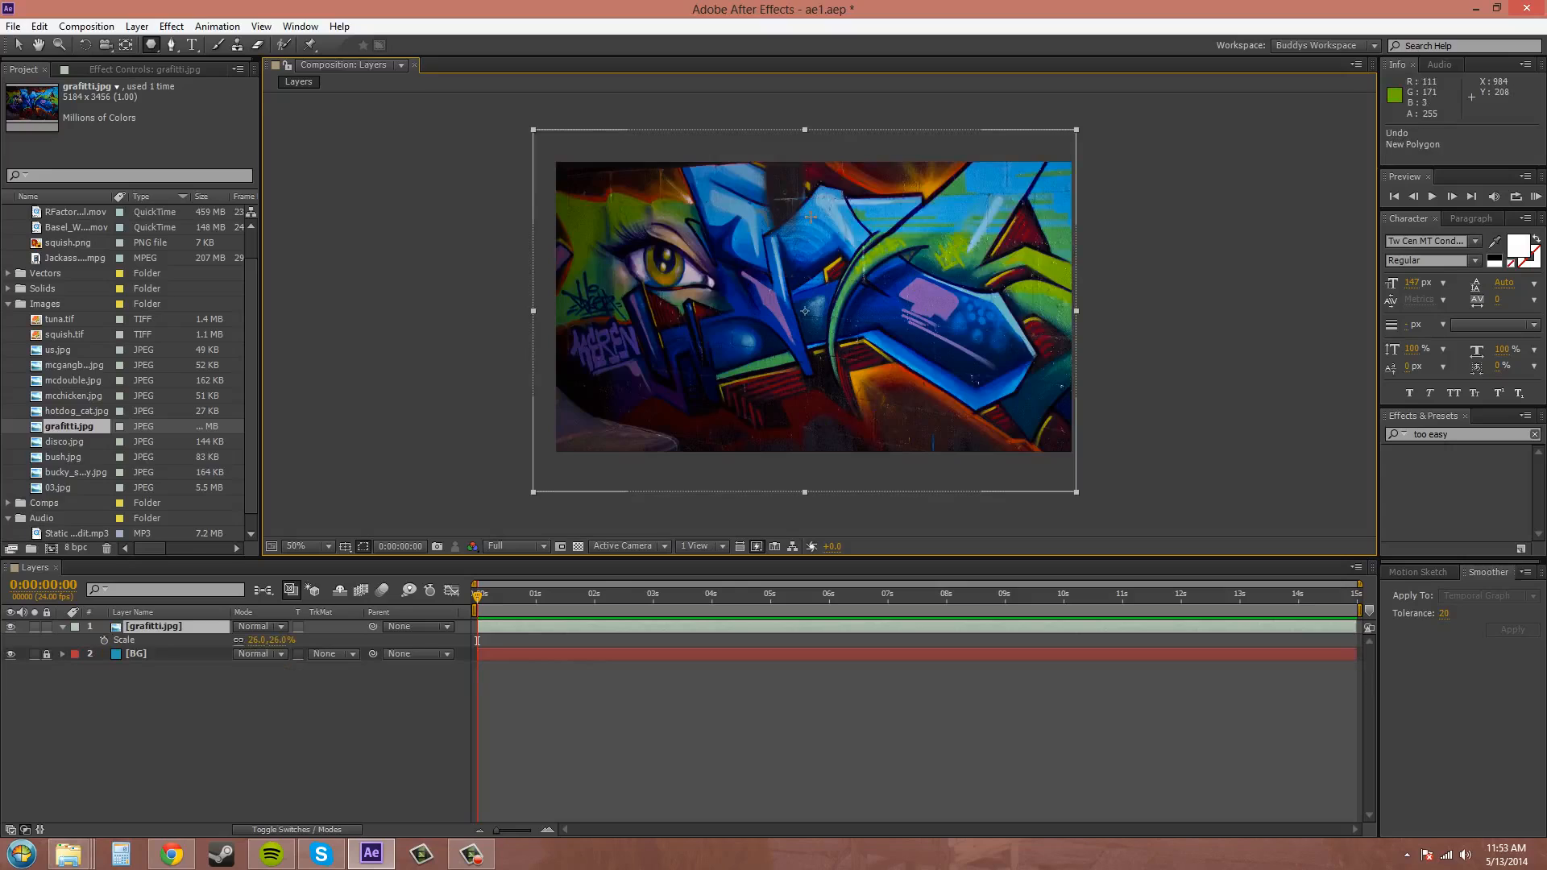
Draw a star mask over the upper centre of the grafitti.jpg layer and change its number of points to seven.
{"action": "left_click", "coordinate": [149, 45]}
{"action": "left_click", "coordinate": [205, 116]}
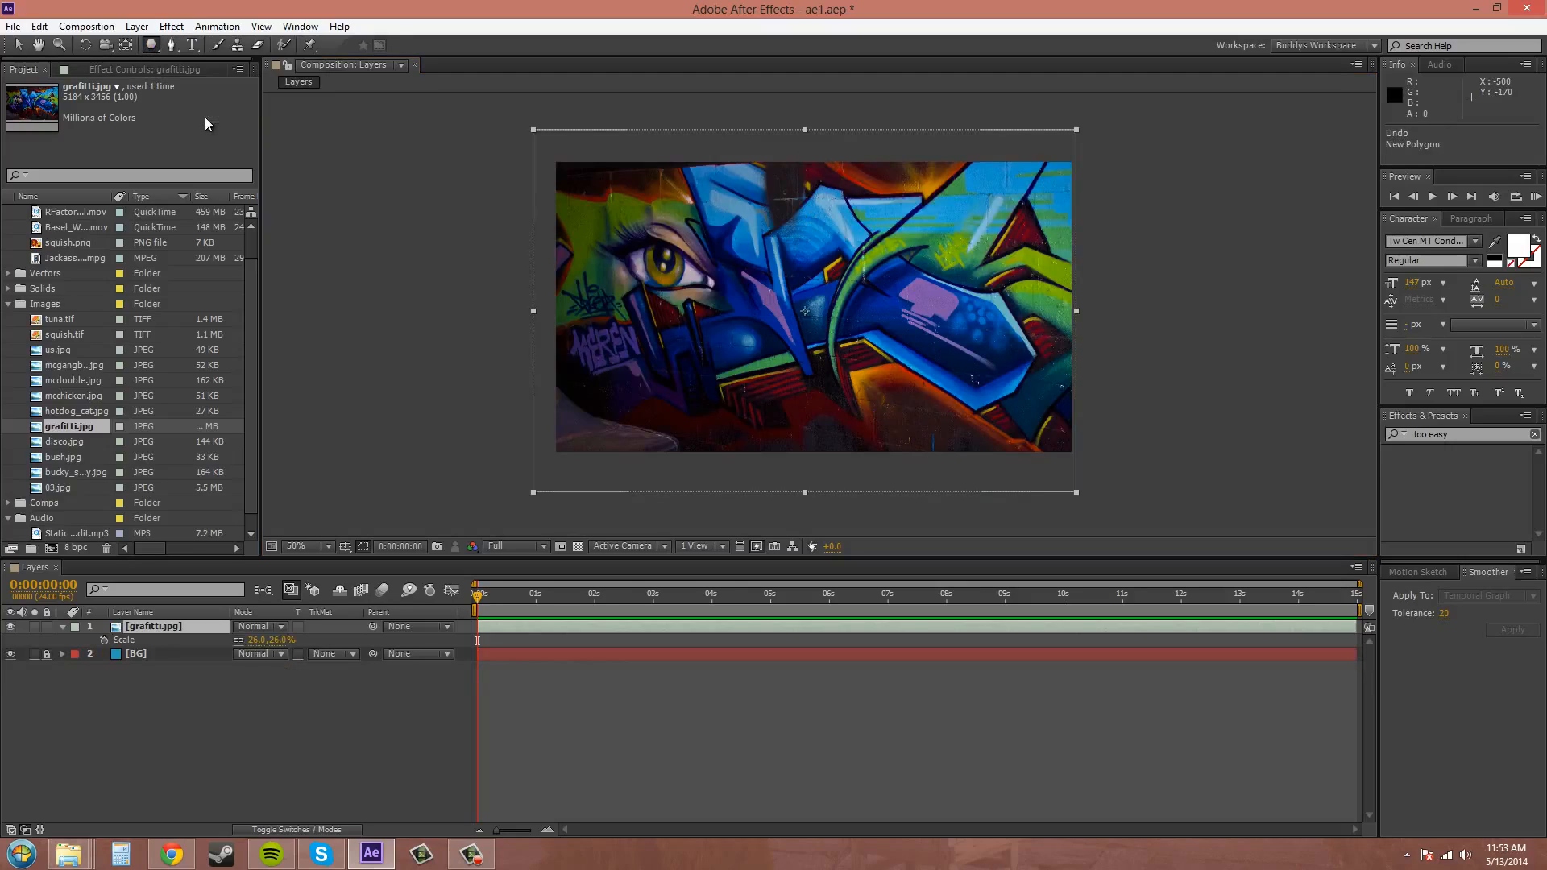
{"action": "left_click_drag", "start_coordinate": [786, 254], "coordinate": [856, 313]}
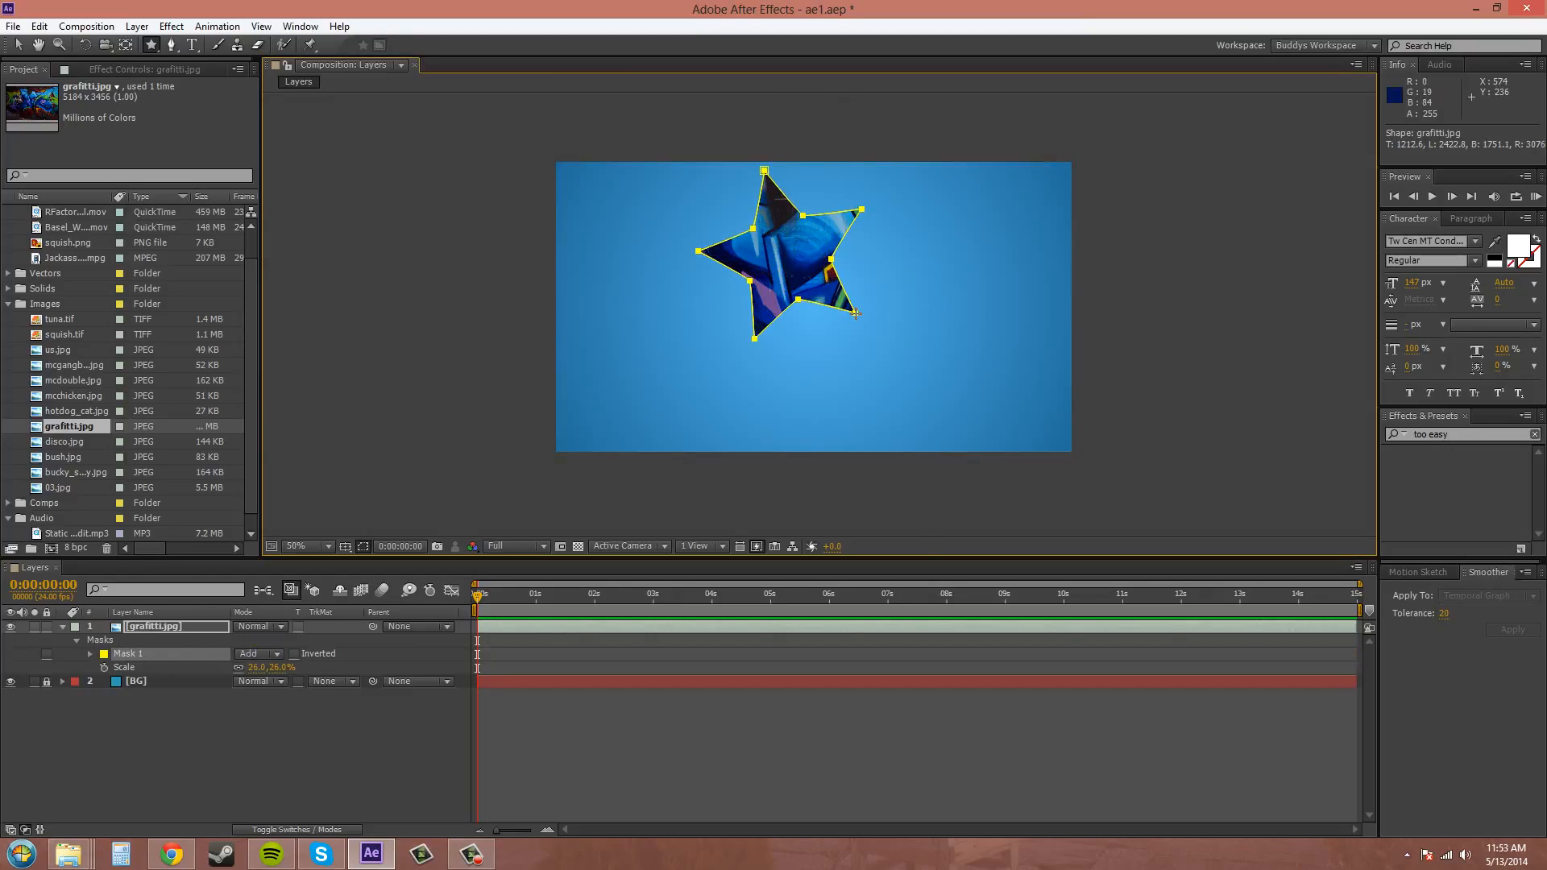
{"action": "left_click_drag", "start_coordinate": [856, 313], "coordinate": [858, 314]}
{"action": "key", "text": "Up"}
{"action": "key", "text": "Up"}
{"action": "key", "text": "Down"}
{"action": "key", "text": "Down"}
{"action": "key", "text": "Down"}
{"action": "key", "text": "Down"}
{"action": "key", "text": "Down"}
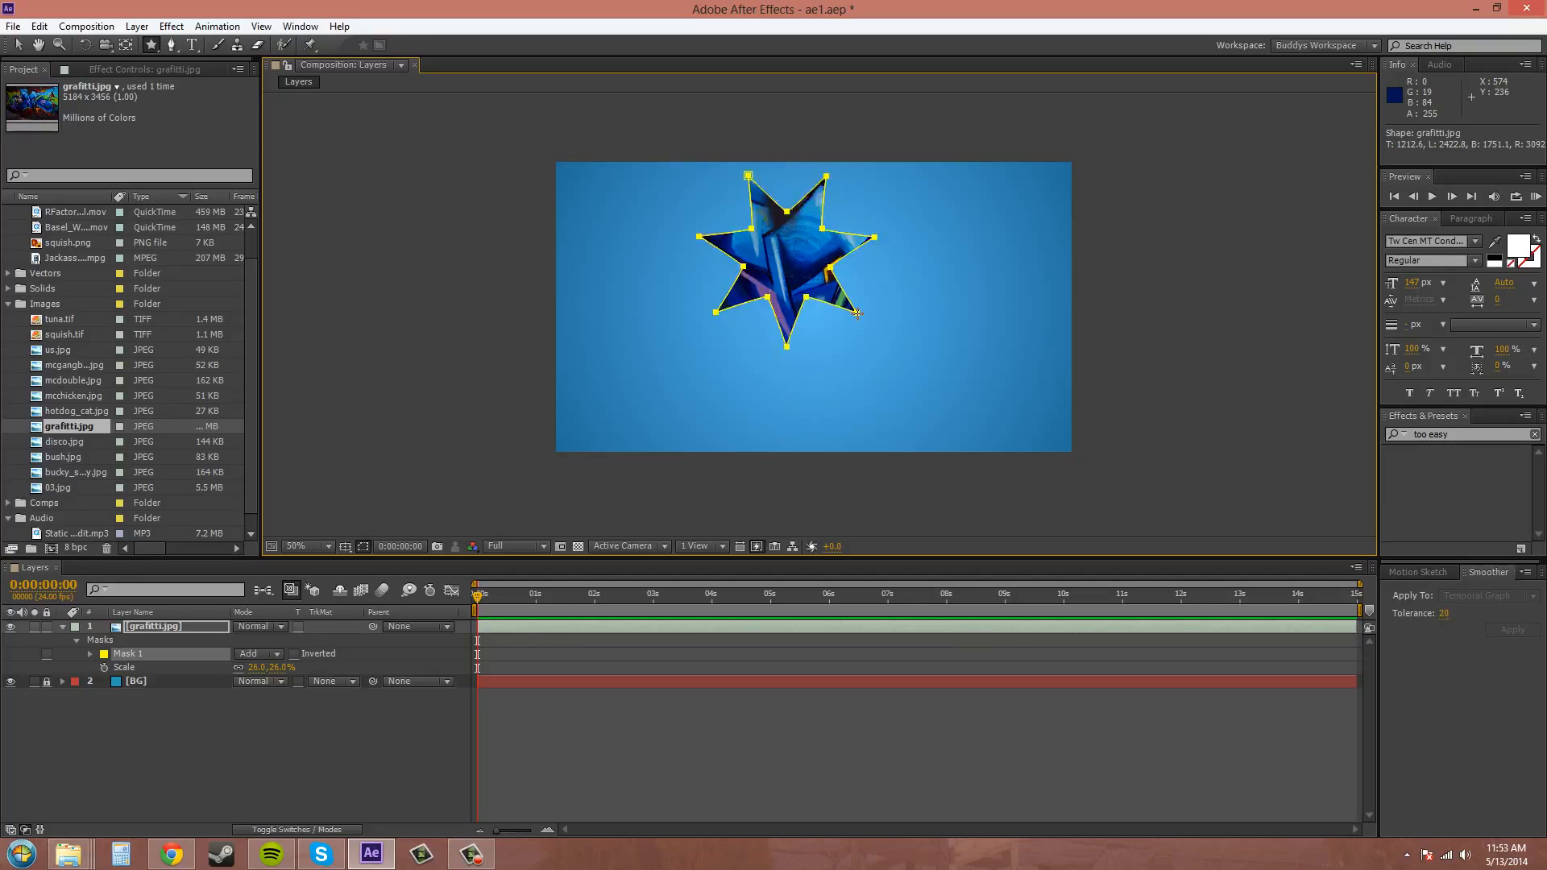
Bring the star mask back to five points.
{"action": "key", "text": "Up"}
{"action": "key", "text": "Up"}
{"action": "key", "text": "Up"}
{"action": "key", "text": "Up"}
{"action": "key", "text": "Up"}
{"action": "key", "text": "Up"}
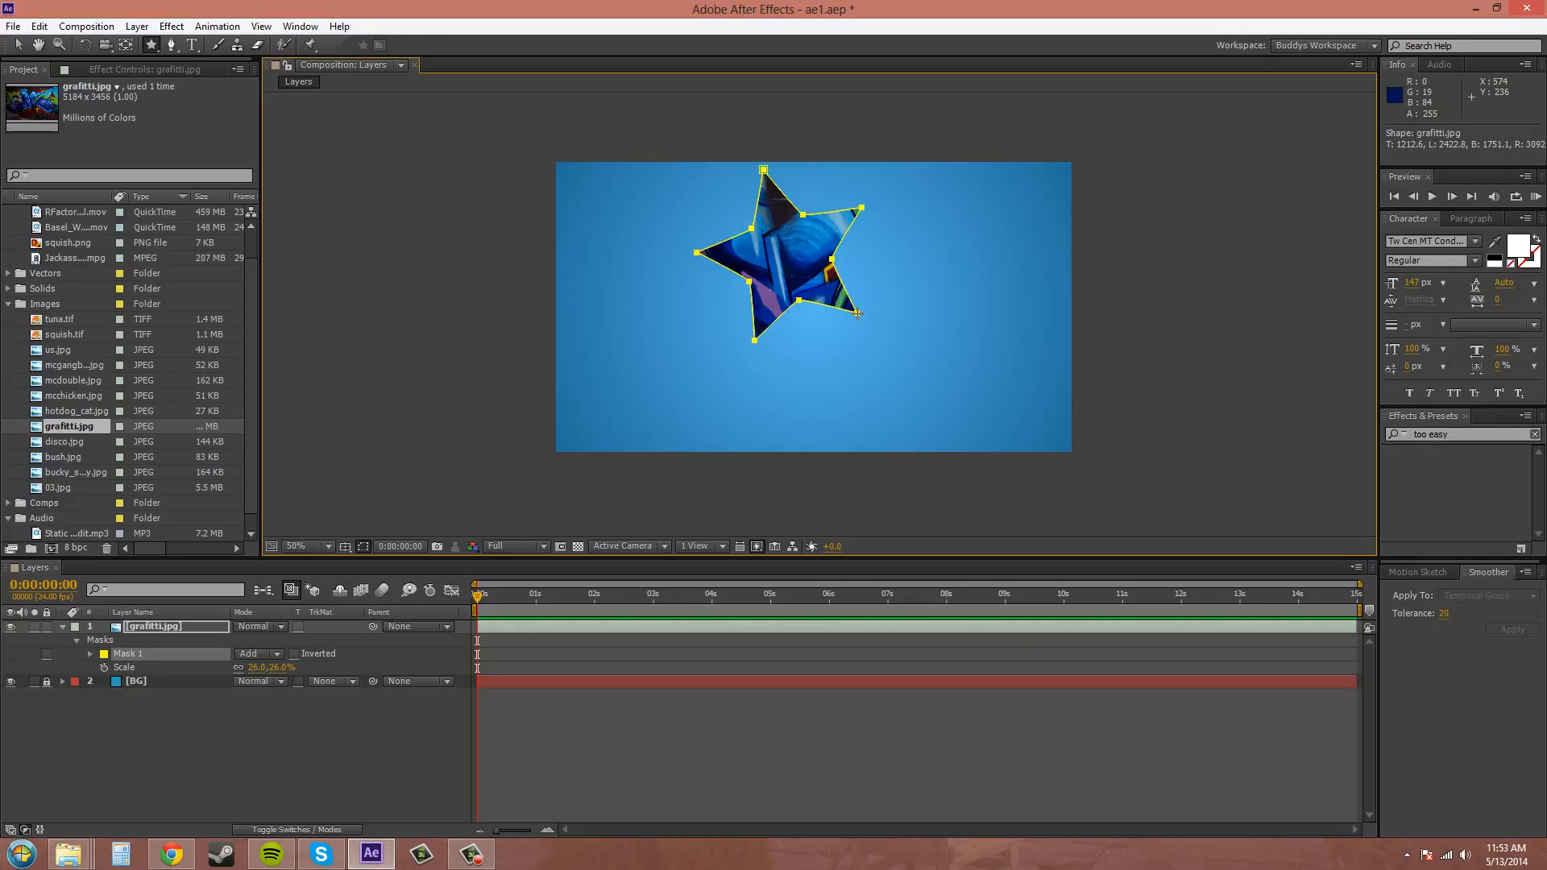
{"action": "key", "text": "Down"}
{"action": "key", "text": "Down"}
{"action": "key", "text": "Down"}
{"action": "key", "text": "Down"}
Lower the star mask's outer roundness until its edges pinch inward at the tips.
{"action": "left_click_drag", "start_coordinate": [858, 313], "coordinate": [858, 313]}
{"action": "key", "text": "Left"}
{"action": "key", "text": "Left"}
{"action": "key", "text": "Left"}
{"action": "key", "text": "Left"}
{"action": "key", "text": "Left"}
{"action": "key", "text": "Left"}
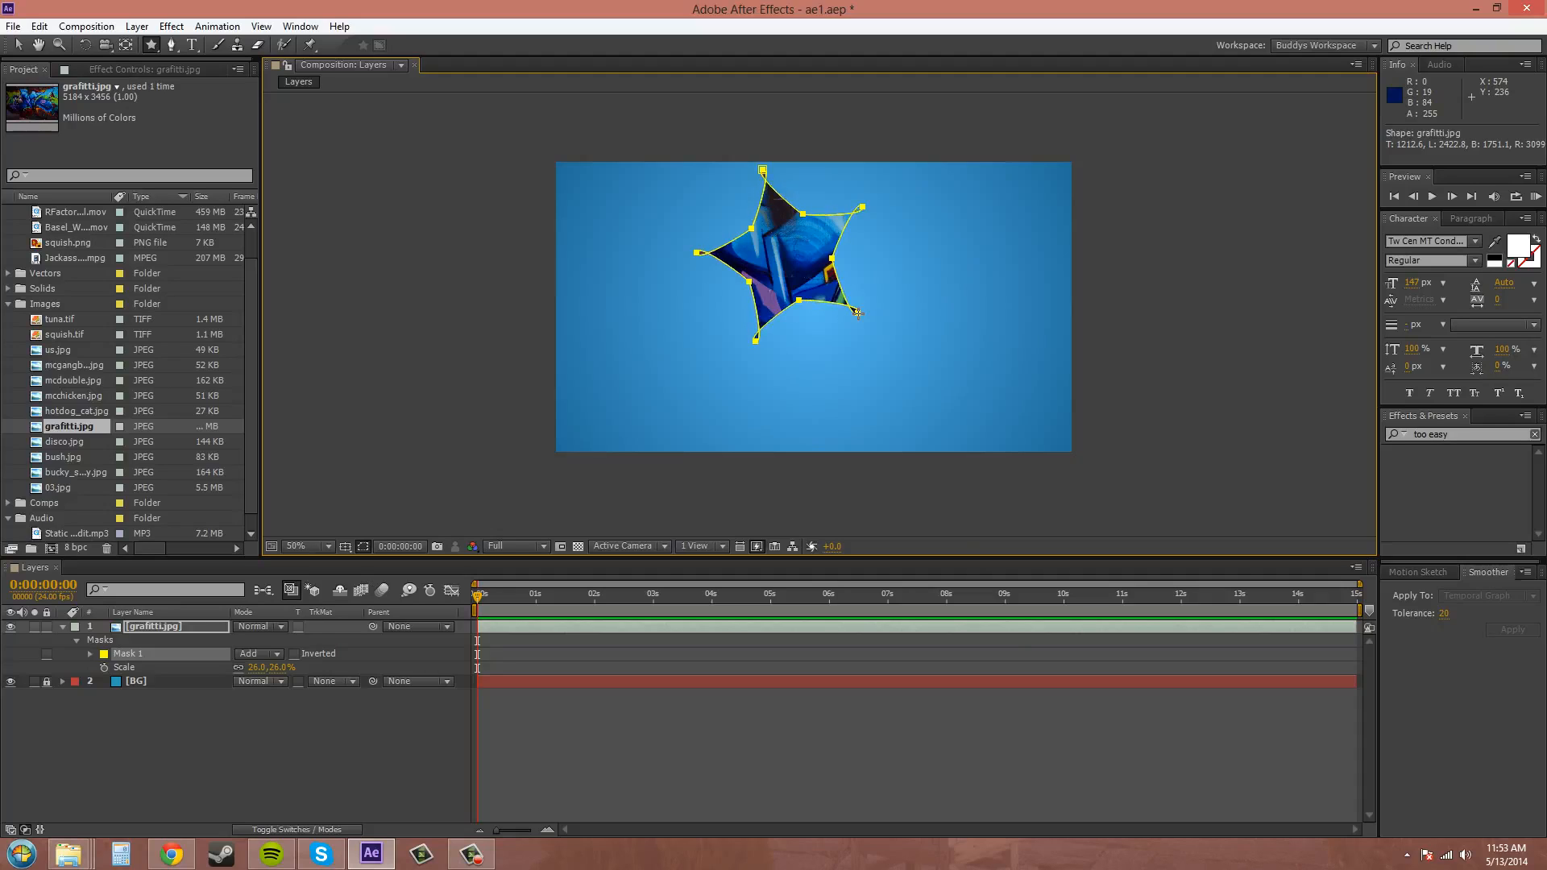
Raise the star mask's outer roundness until its arms are rounded like petals, then undo the mask.
{"action": "key", "text": "Right"}
{"action": "key", "text": "Right"}
{"action": "key", "text": "Right"}
{"action": "key", "text": "Right"}
{"action": "key", "text": "Right"}
{"action": "key", "text": "Right"}
{"action": "key", "text": "Right"}
{"action": "key", "text": "Right"}
{"action": "key", "text": "Right"}
{"action": "key", "text": "Right"}
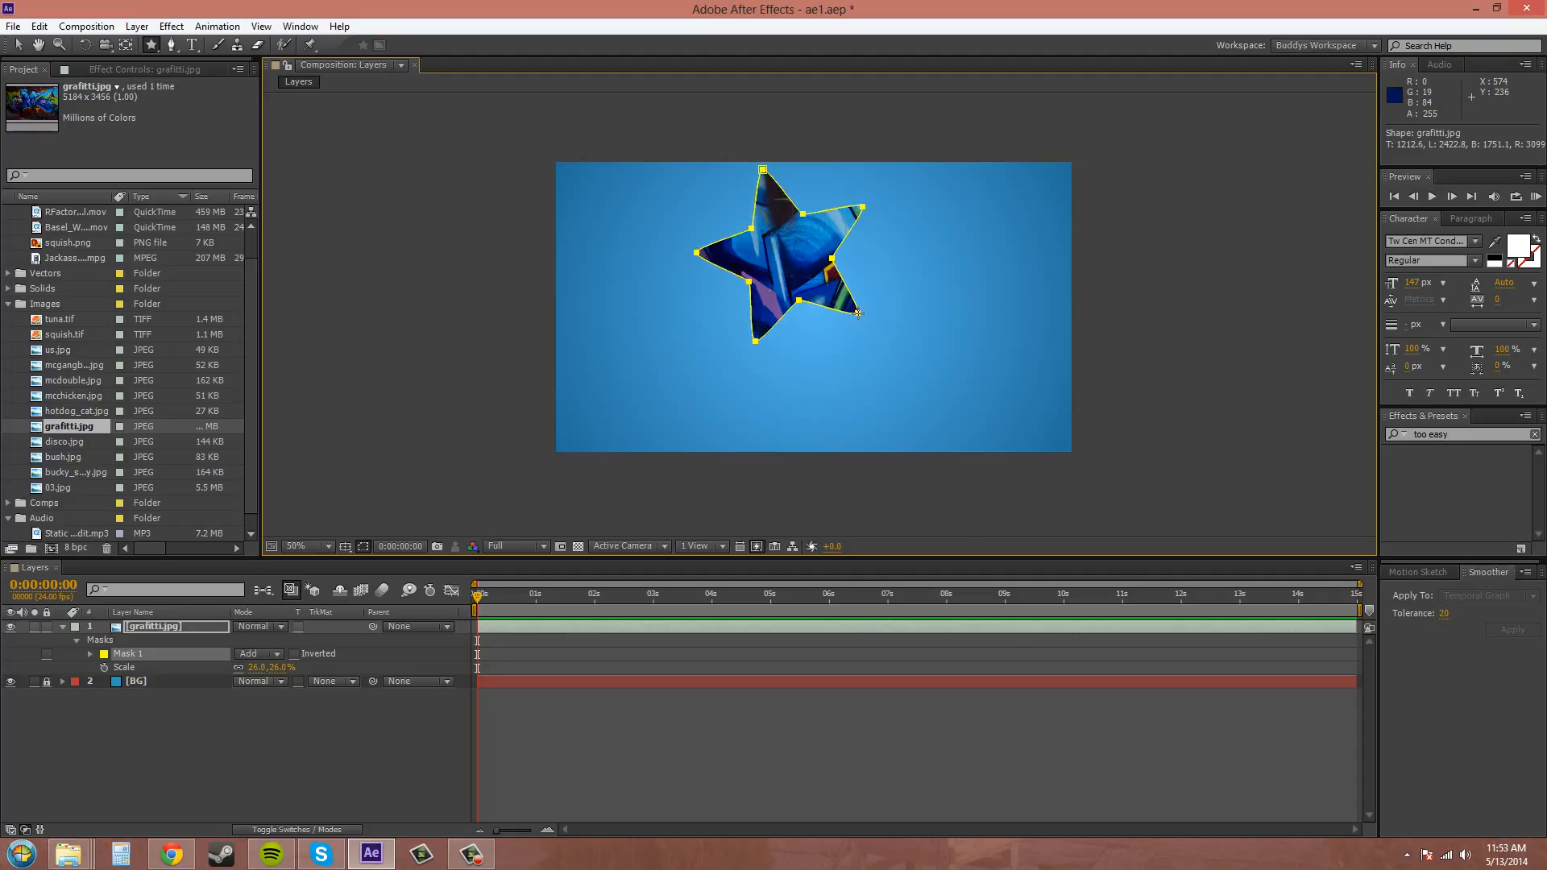
{"action": "key", "text": "Right"}
{"action": "key", "text": "Right"}
{"action": "key", "text": "Right"}
{"action": "key", "text": "Right"}
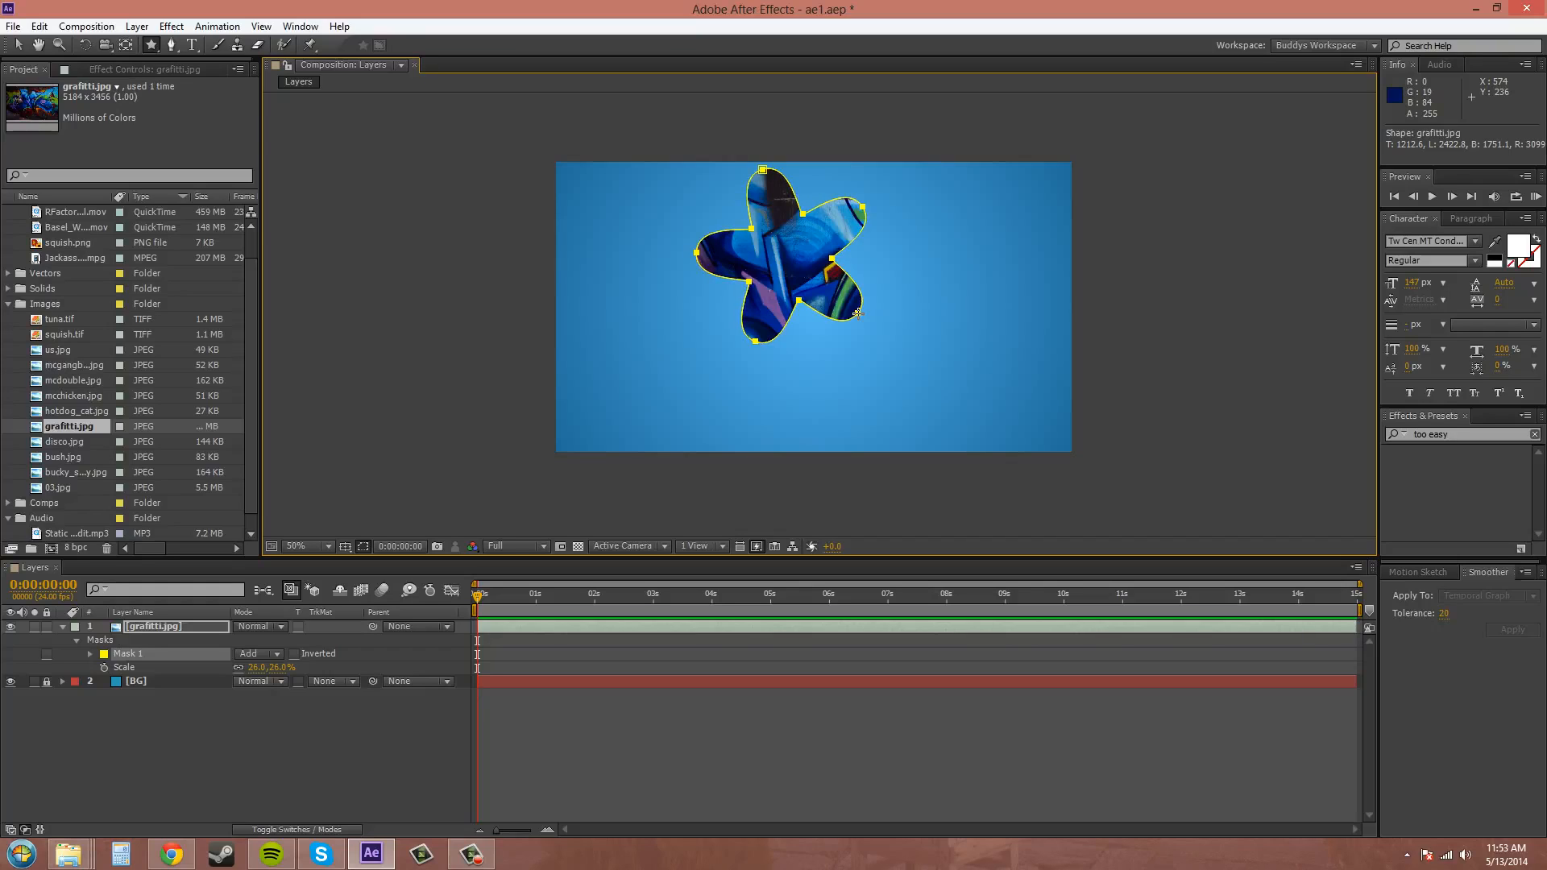
{"action": "key", "text": "Right"}
{"action": "key", "text": "ctrl+z"}
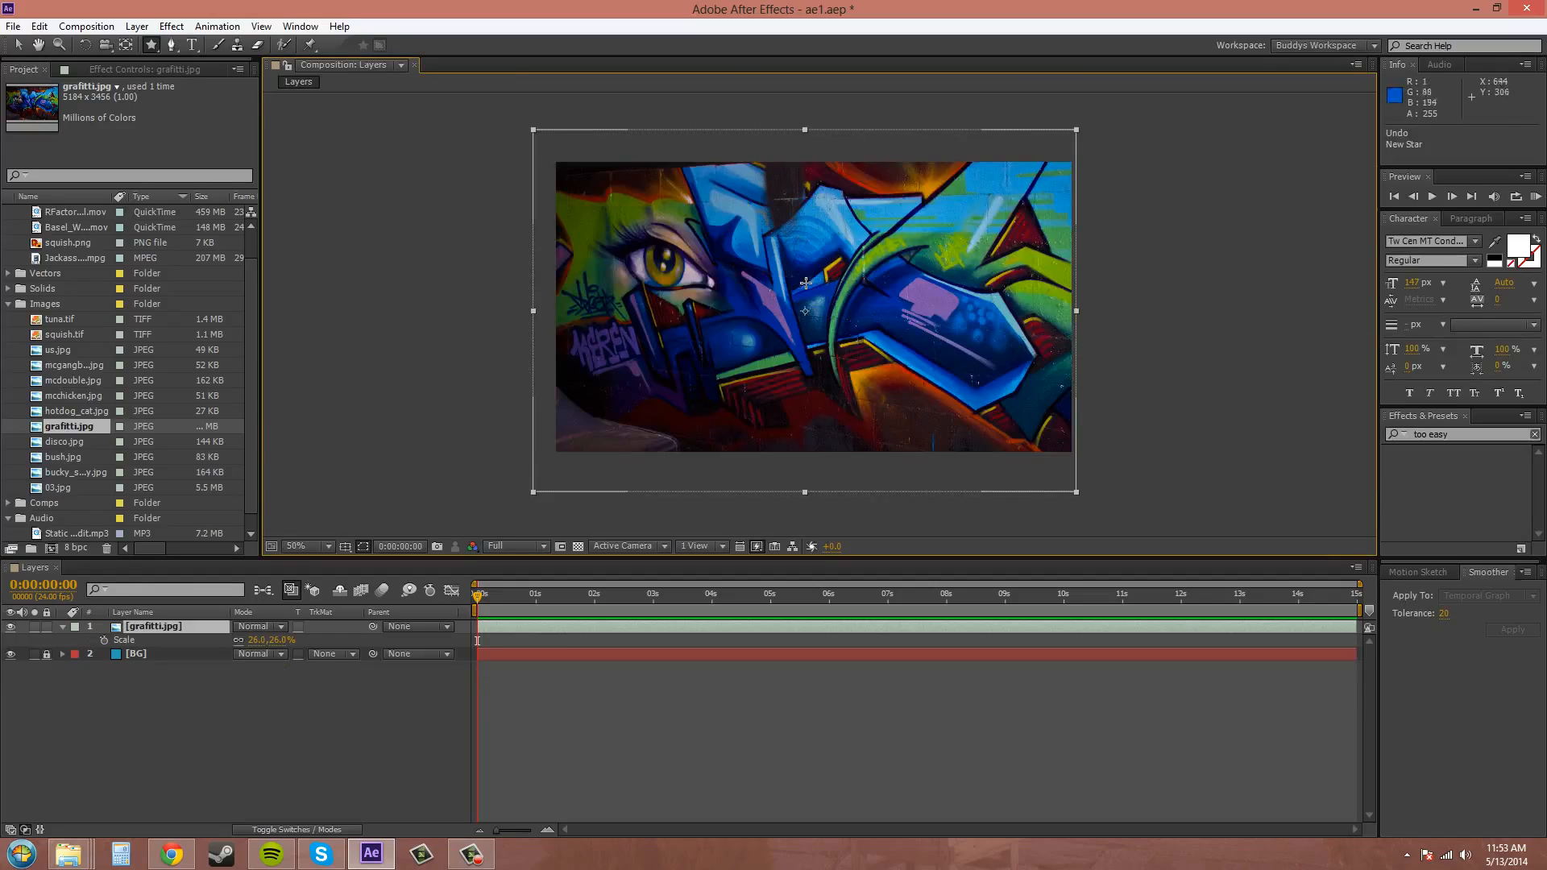
Draw a slightly larger five-pointed star mask near the image's centre, adjusting its outer roundness and rotation.
{"action": "left_click_drag", "start_coordinate": [790, 273], "coordinate": [864, 342]}
{"action": "key", "text": "Left"}
{"action": "key", "text": "Left"}
{"action": "key", "text": "Left"}
{"action": "key", "text": "Left"}
{"action": "key", "text": "Left"}
{"action": "key", "text": "Left"}
{"action": "key", "text": "Left"}
{"action": "key", "text": "Left"}
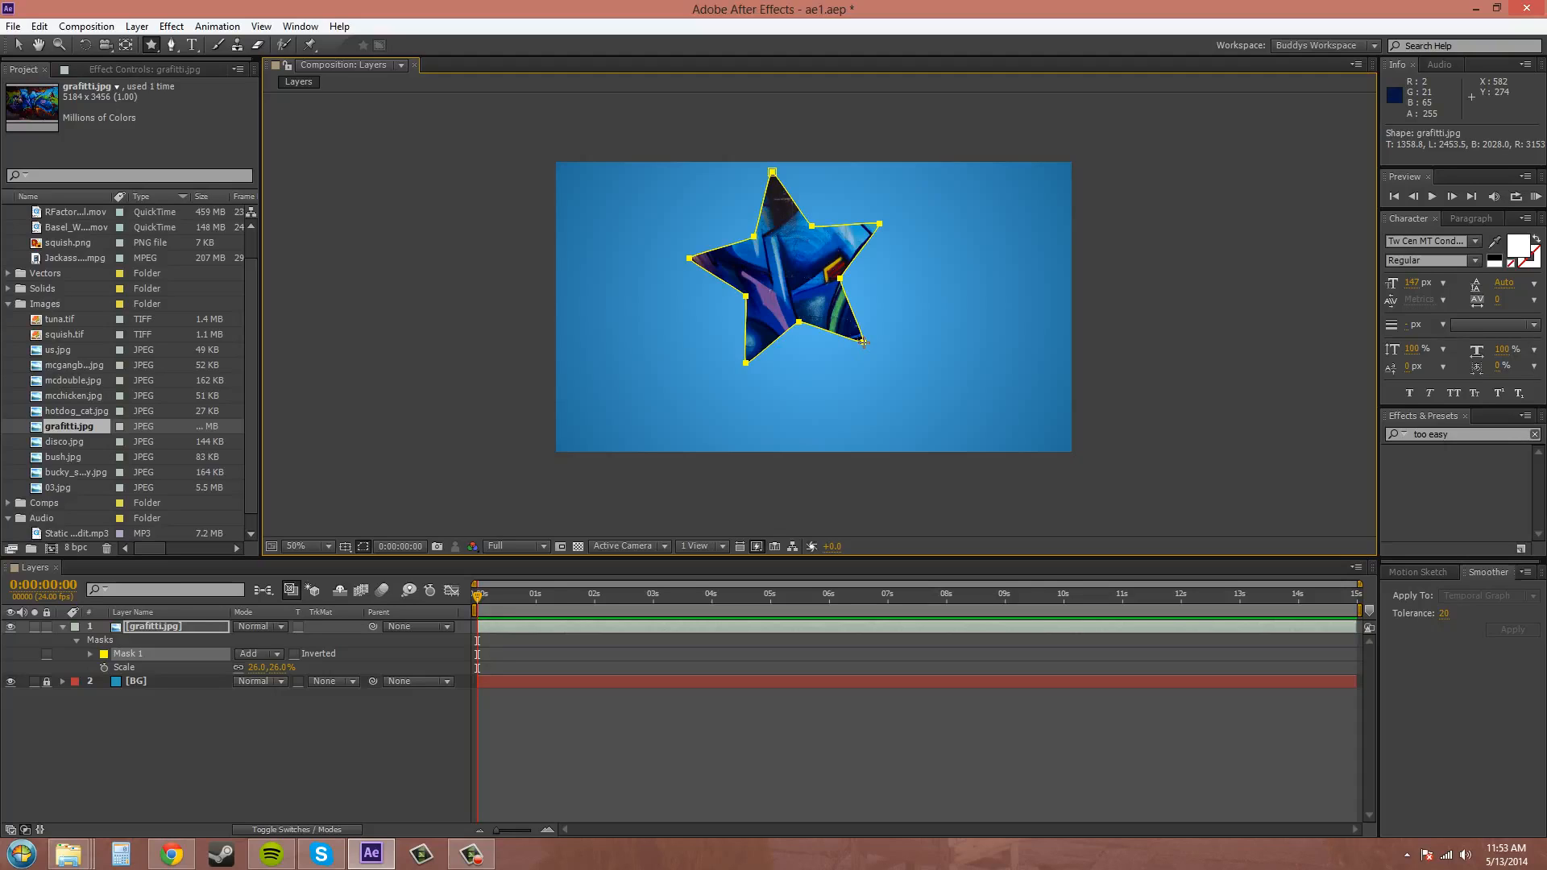
{"action": "left_click_drag", "start_coordinate": [869, 345], "coordinate": [877, 319]}
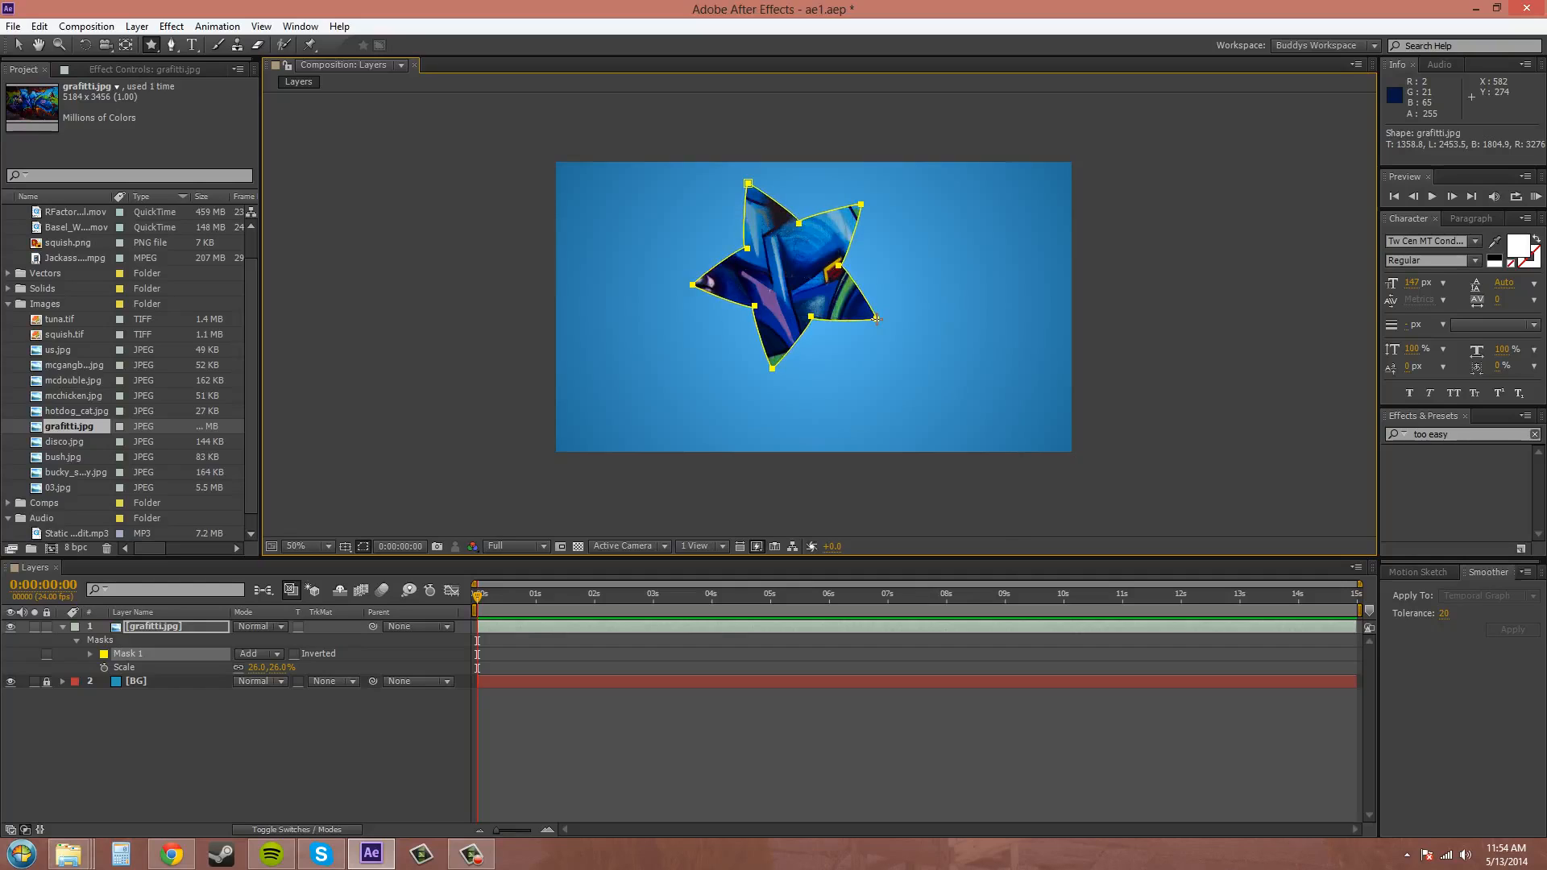
Lower the star mask's inner roundness until loops form at its inner corners.
{"action": "key", "text": "Page_Down"}
{"action": "key", "text": "Page_Down"}
{"action": "key", "text": "Page_Down"}
{"action": "key", "text": "Page_Down"}
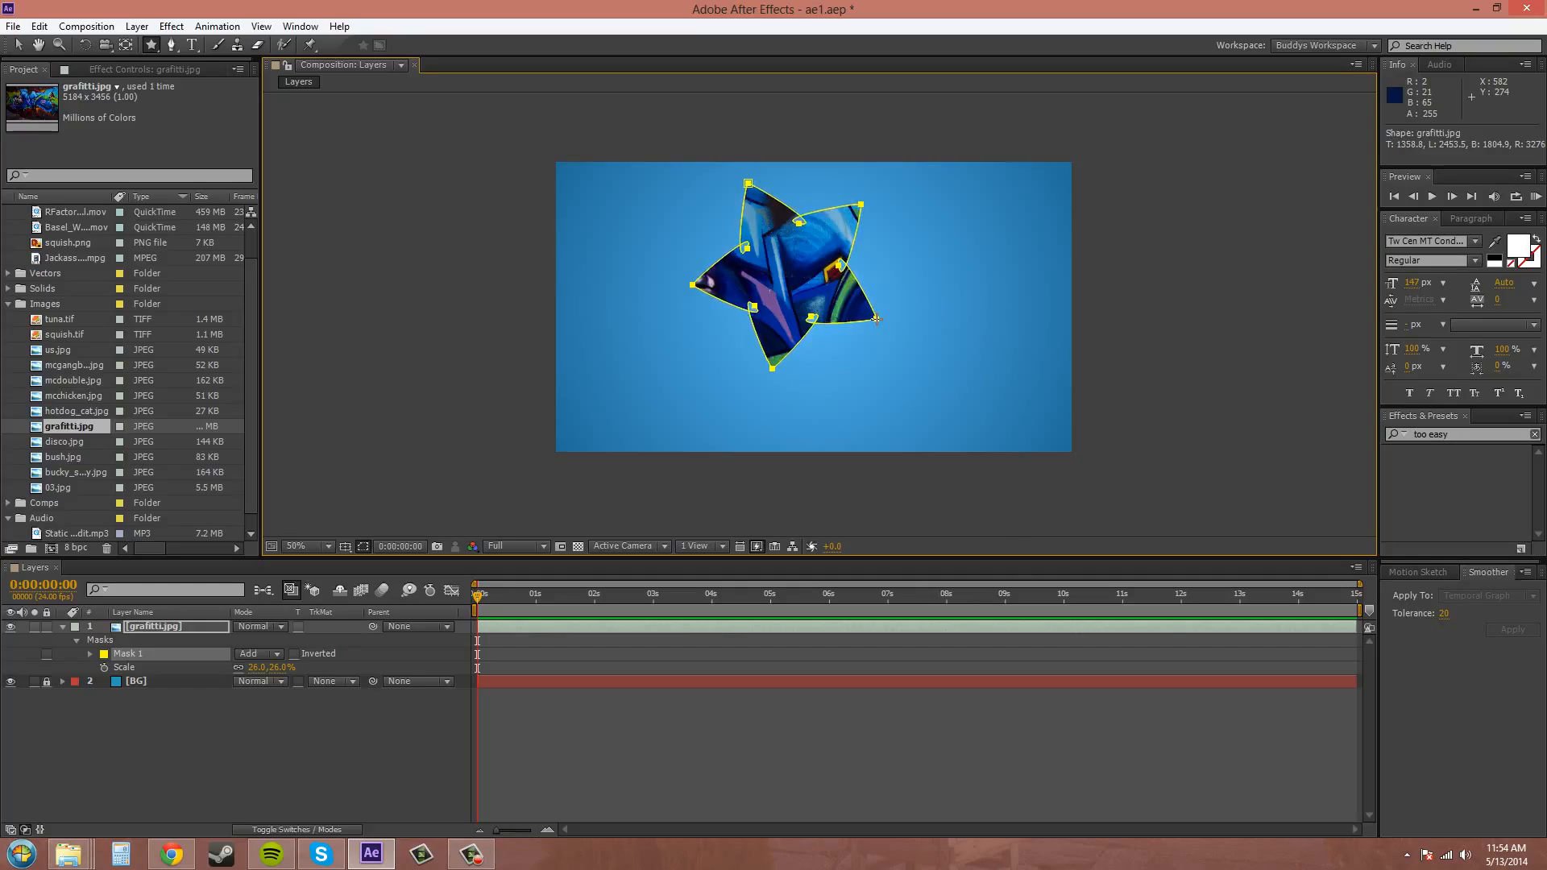
{"action": "key", "text": "Page_Down"}
{"action": "key", "text": "Page_Down"}
{"action": "key", "text": "Page_Down"}
{"action": "key", "text": "Page_Down"}
{"action": "key", "text": "Page_Down"}
{"action": "key", "text": "Page_Down"}
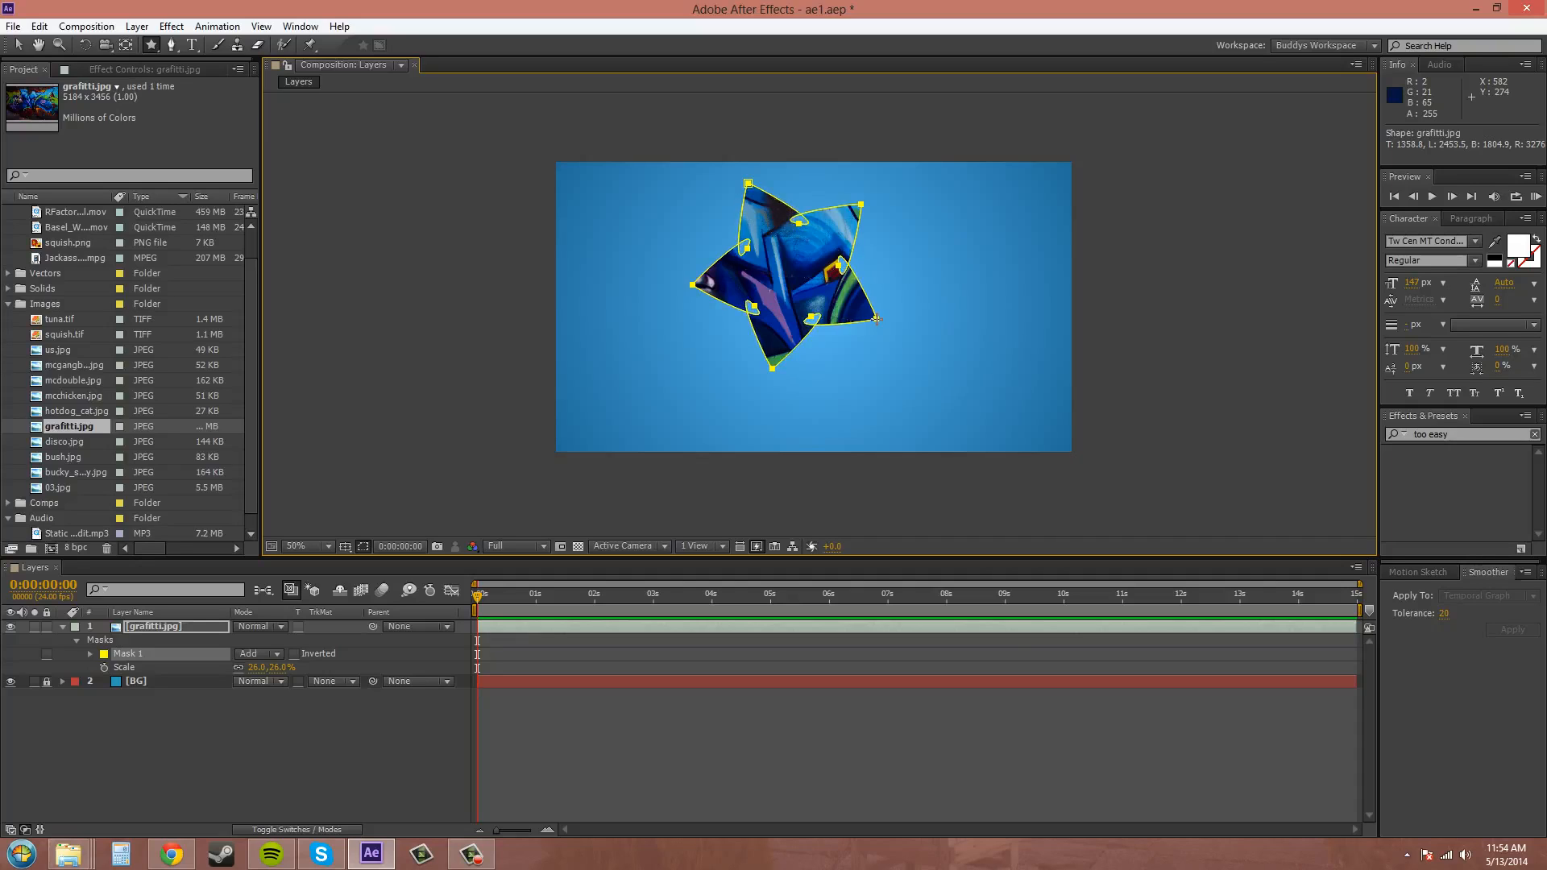
{"action": "key", "text": "Page_Down"}
{"action": "key", "text": "Page_Down"}
{"action": "key", "text": "Page_Down"}
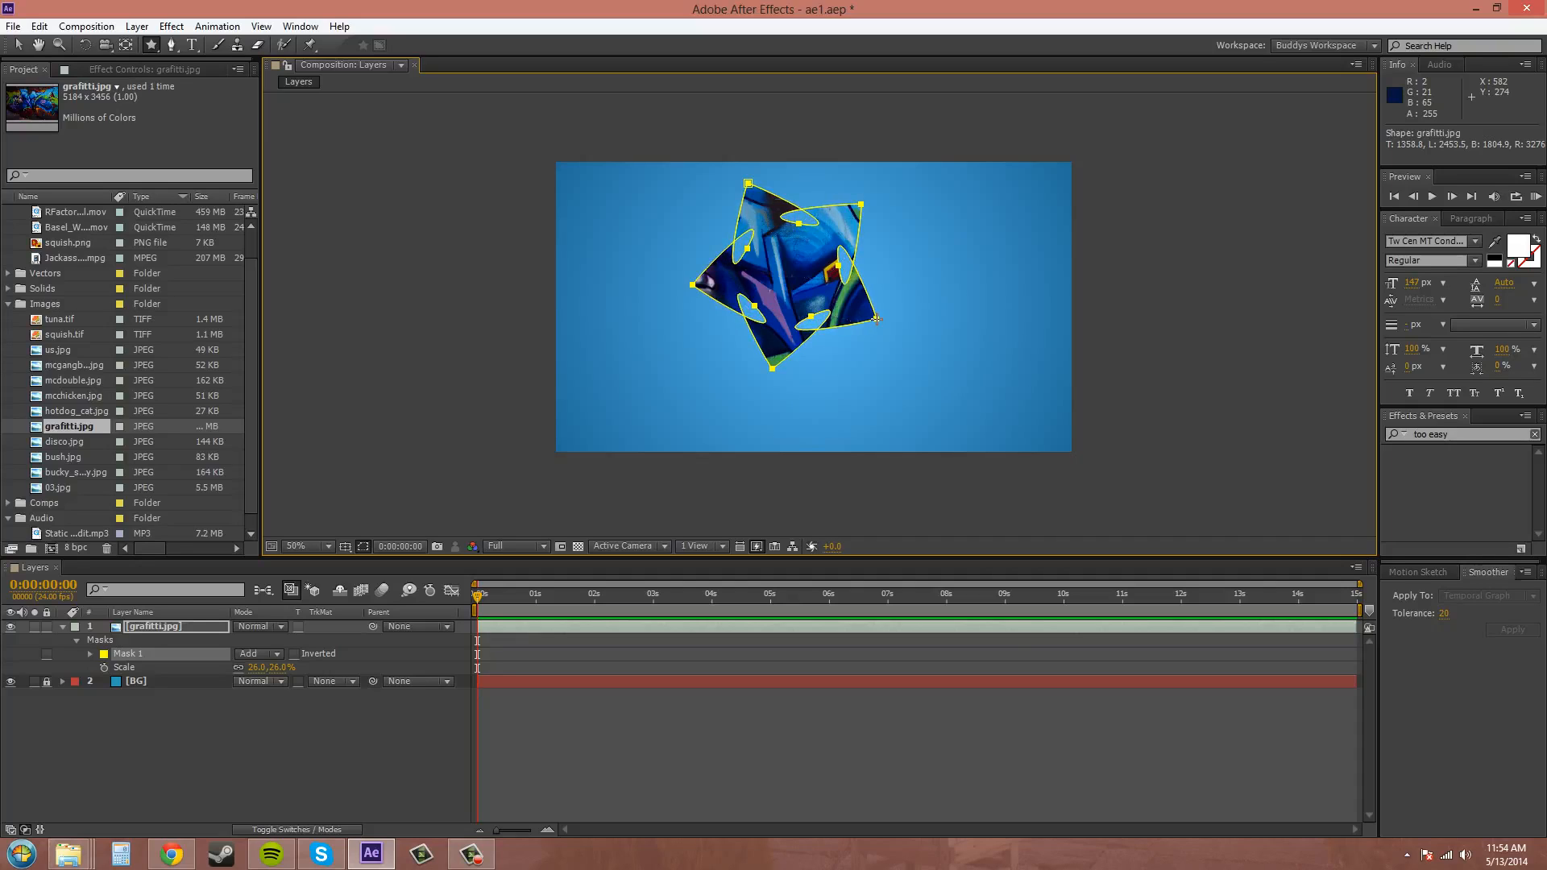
Raise the star mask's inner roundness until the loops are gone and the inner corners form smooth curves.
{"action": "key", "text": "Page_Up"}
{"action": "key", "text": "Page_Up"}
{"action": "key", "text": "Page_Up"}
{"action": "key", "text": "Page_Up"}
{"action": "key", "text": "Page_Up"}
{"action": "key", "text": "Page_Up"}
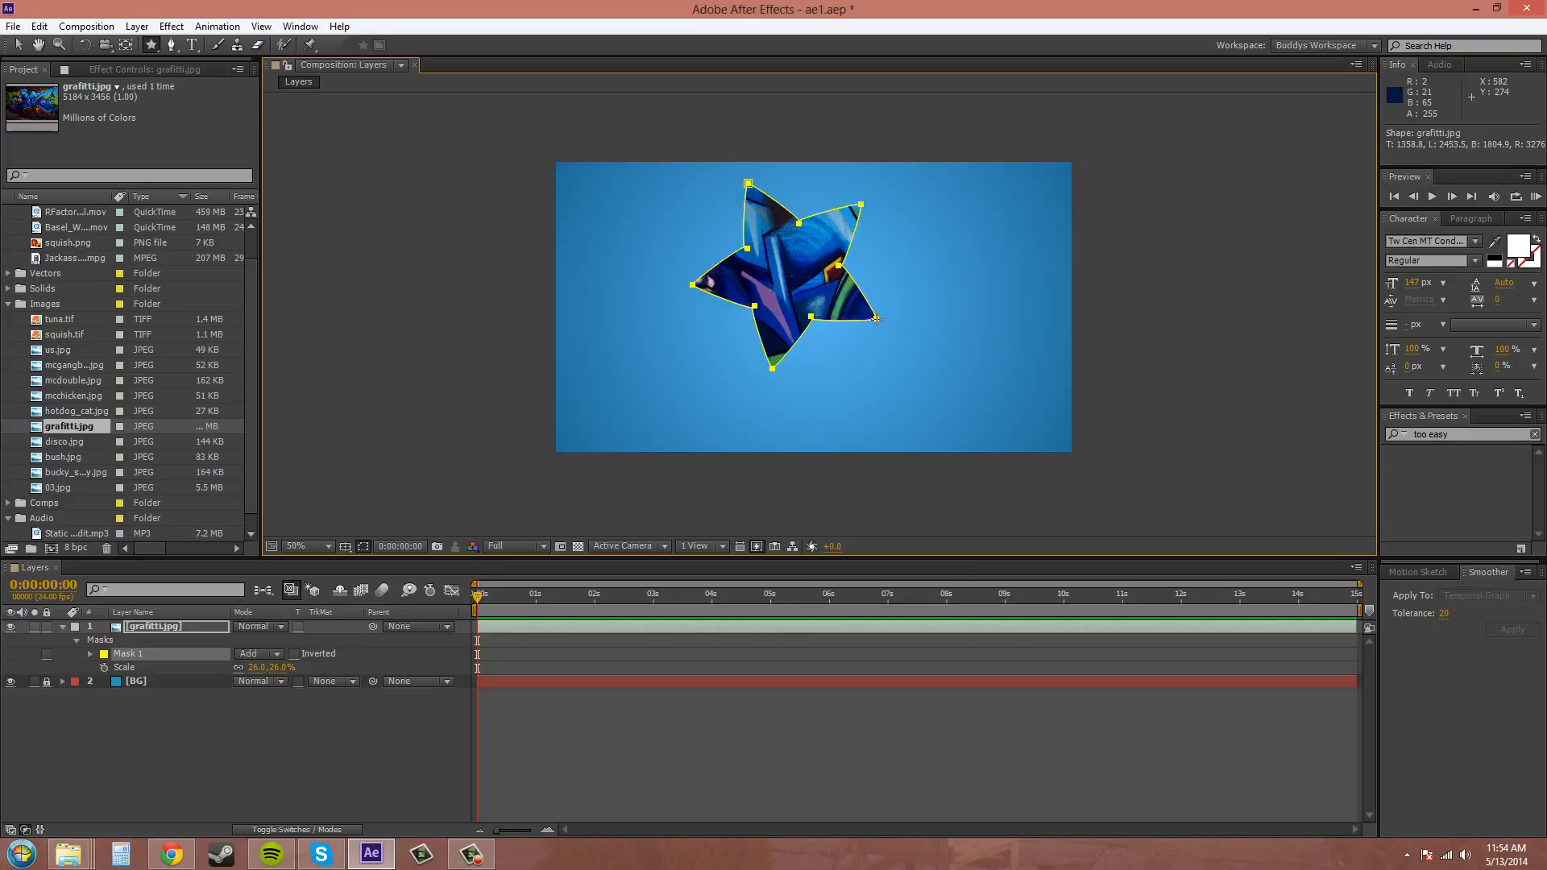
{"action": "key", "text": "Page_Up"}
{"action": "key", "text": "Page_Up"}
{"action": "key", "text": "Page_Up"}
{"action": "key", "text": "Page_Up"}
{"action": "key", "text": "Page_Up"}
{"action": "key", "text": "Page_Up"}
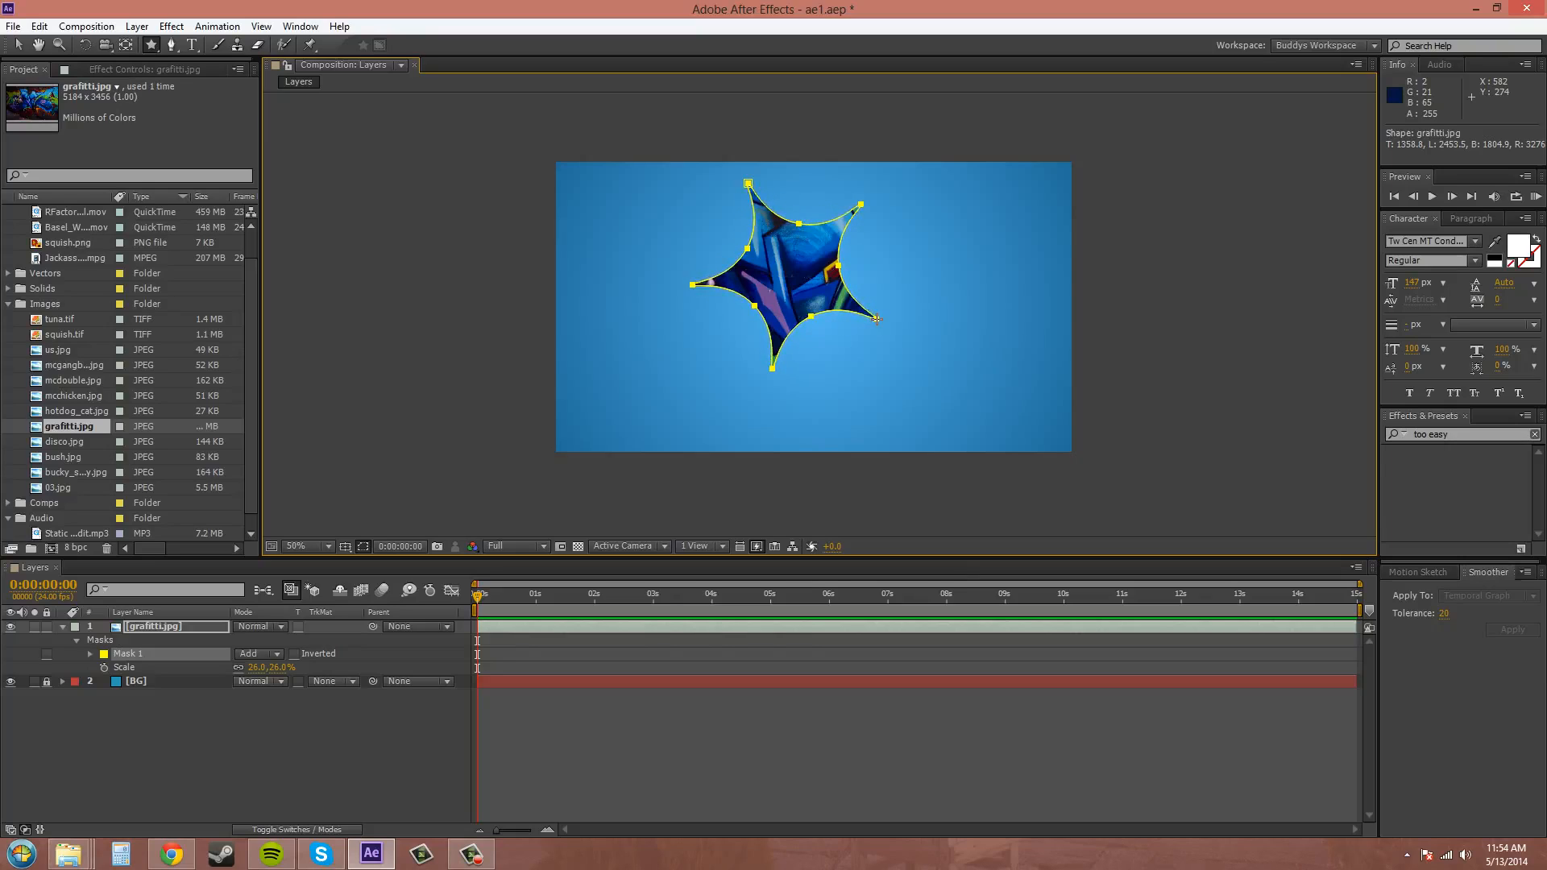
{"action": "key", "text": "Page_Up"}
{"action": "key", "text": "Page_Up"}
{"action": "key", "text": "Page_Up"}
{"action": "key", "text": "Page_Up"}
Reduce the star mask's inner roundness slightly and undo the mask.
{"action": "key", "text": "Page_Down"}
{"action": "key", "text": "Page_Down"}
{"action": "key", "text": "Page_Down"}
{"action": "key", "text": "Page_Down"}
{"action": "key", "text": "Page_Down"}
{"action": "key", "text": "Page_Down"}
{"action": "key", "text": "Page_Down"}
{"action": "key", "text": "Page_Down"}
{"action": "key", "text": "Page_Down"}
{"action": "key", "text": "Page_Down"}
{"action": "key", "text": "Page_Down"}
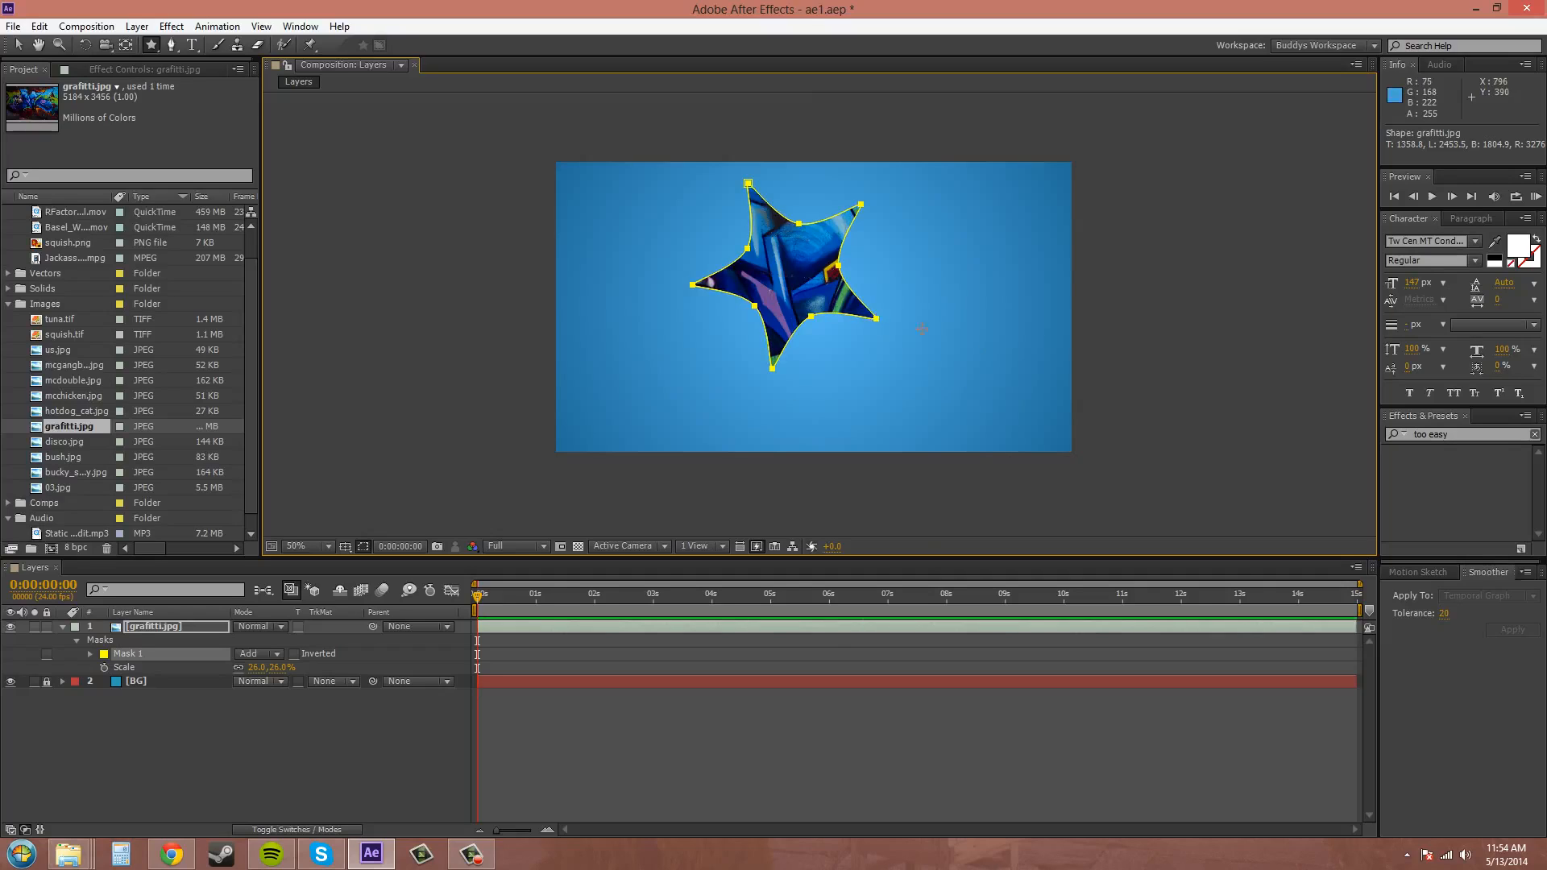
{"action": "key", "text": "ctrl+z"}
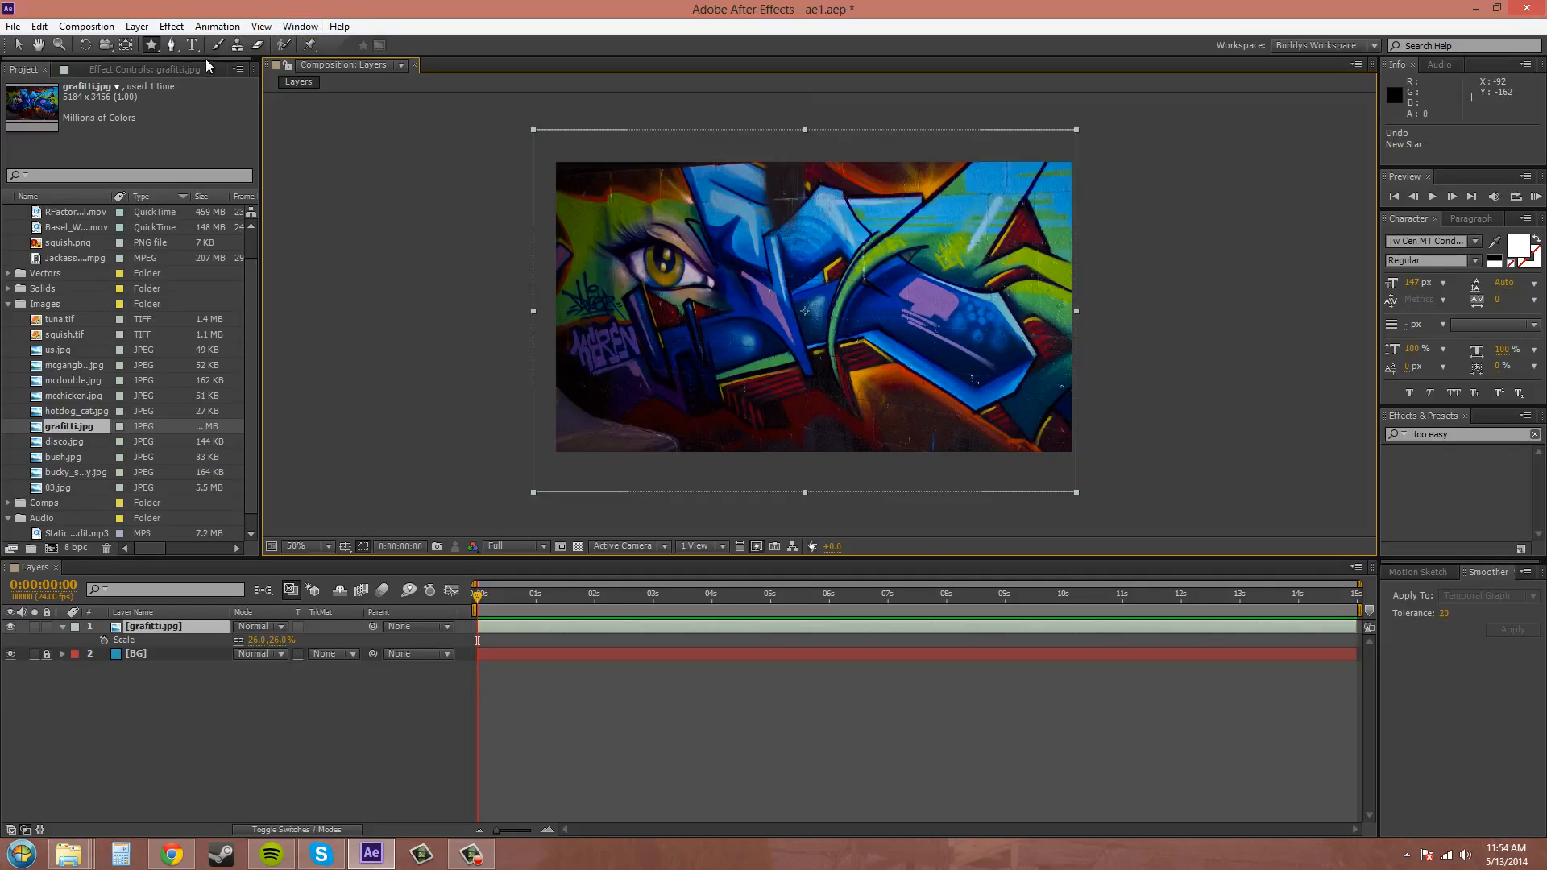
Add an ellipse mask that fills the grafitti.jpg layer's full bounds, then undo it.
{"action": "left_click", "coordinate": [153, 47]}
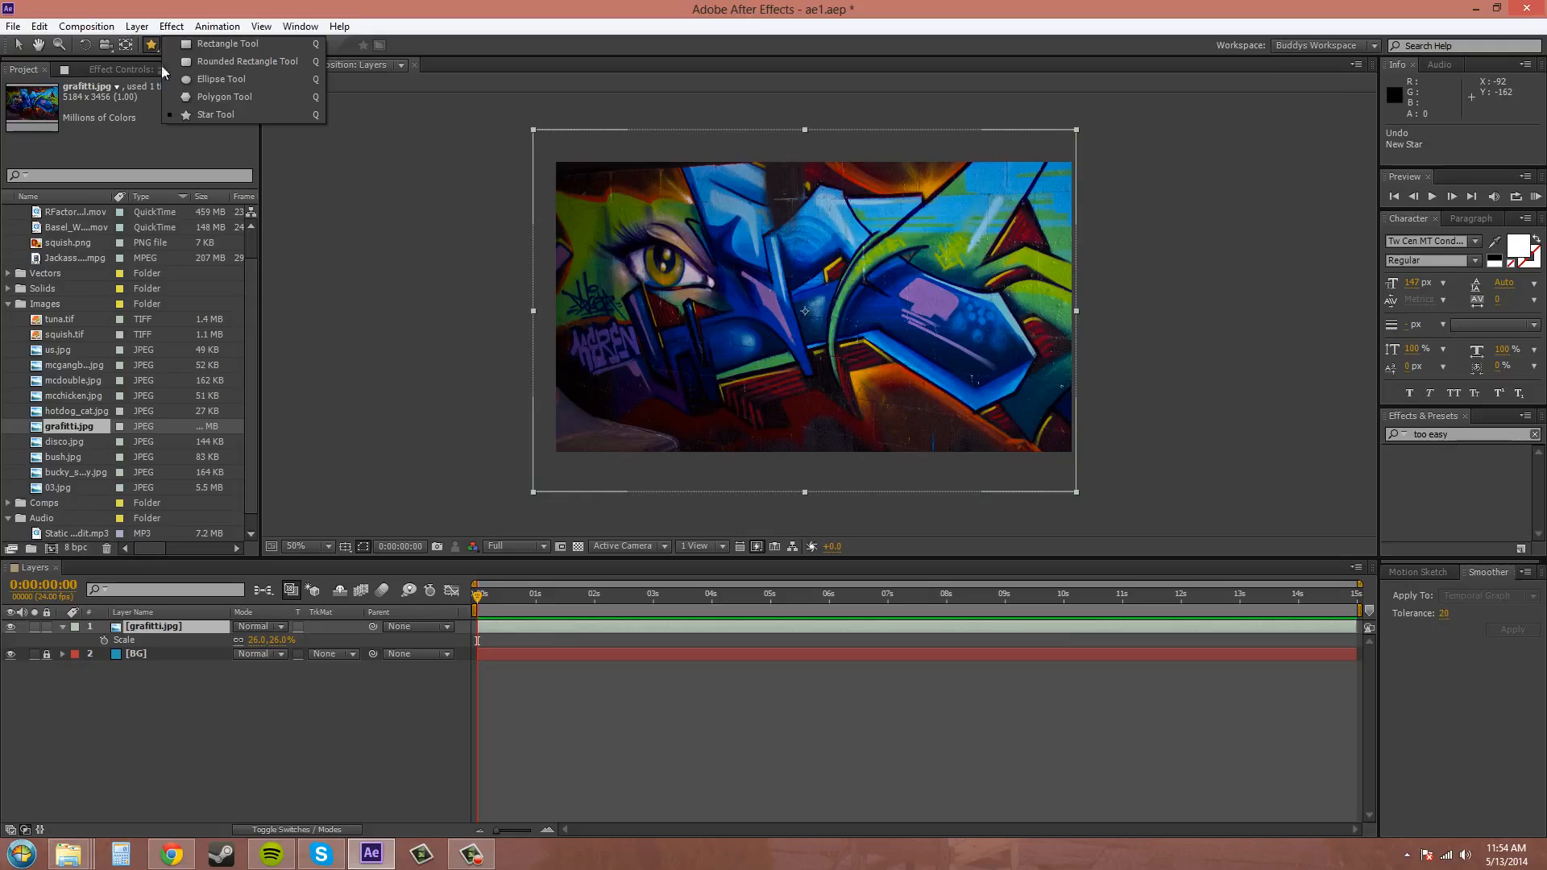
{"action": "left_click", "coordinate": [206, 80]}
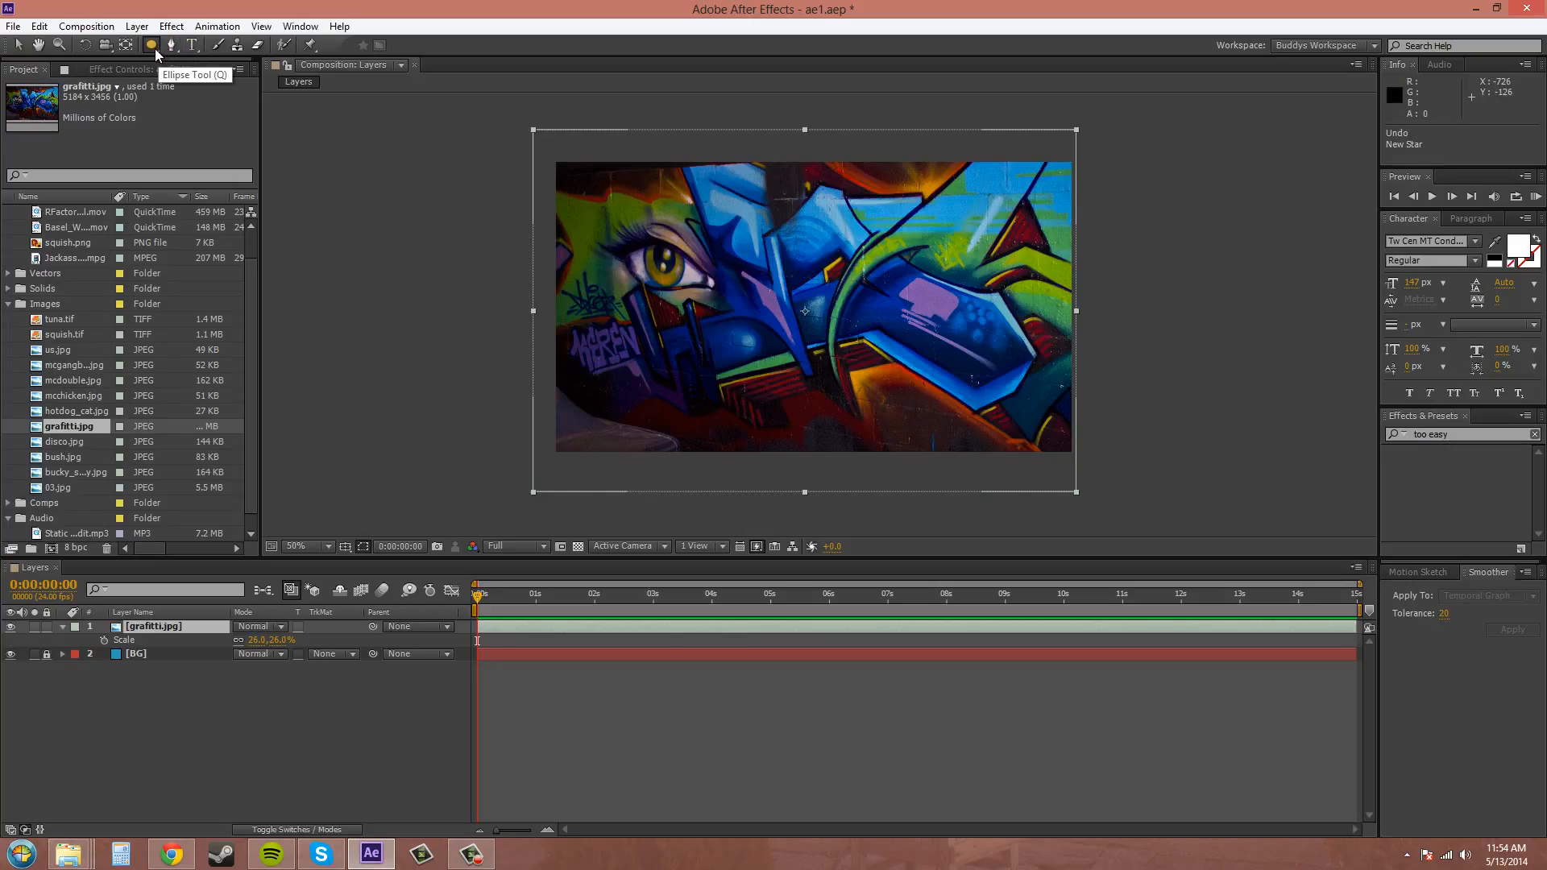
{"action": "left_click", "coordinate": [152, 45]}
{"action": "double_click", "coordinate": [152, 45]}
{"action": "key", "text": "v"}
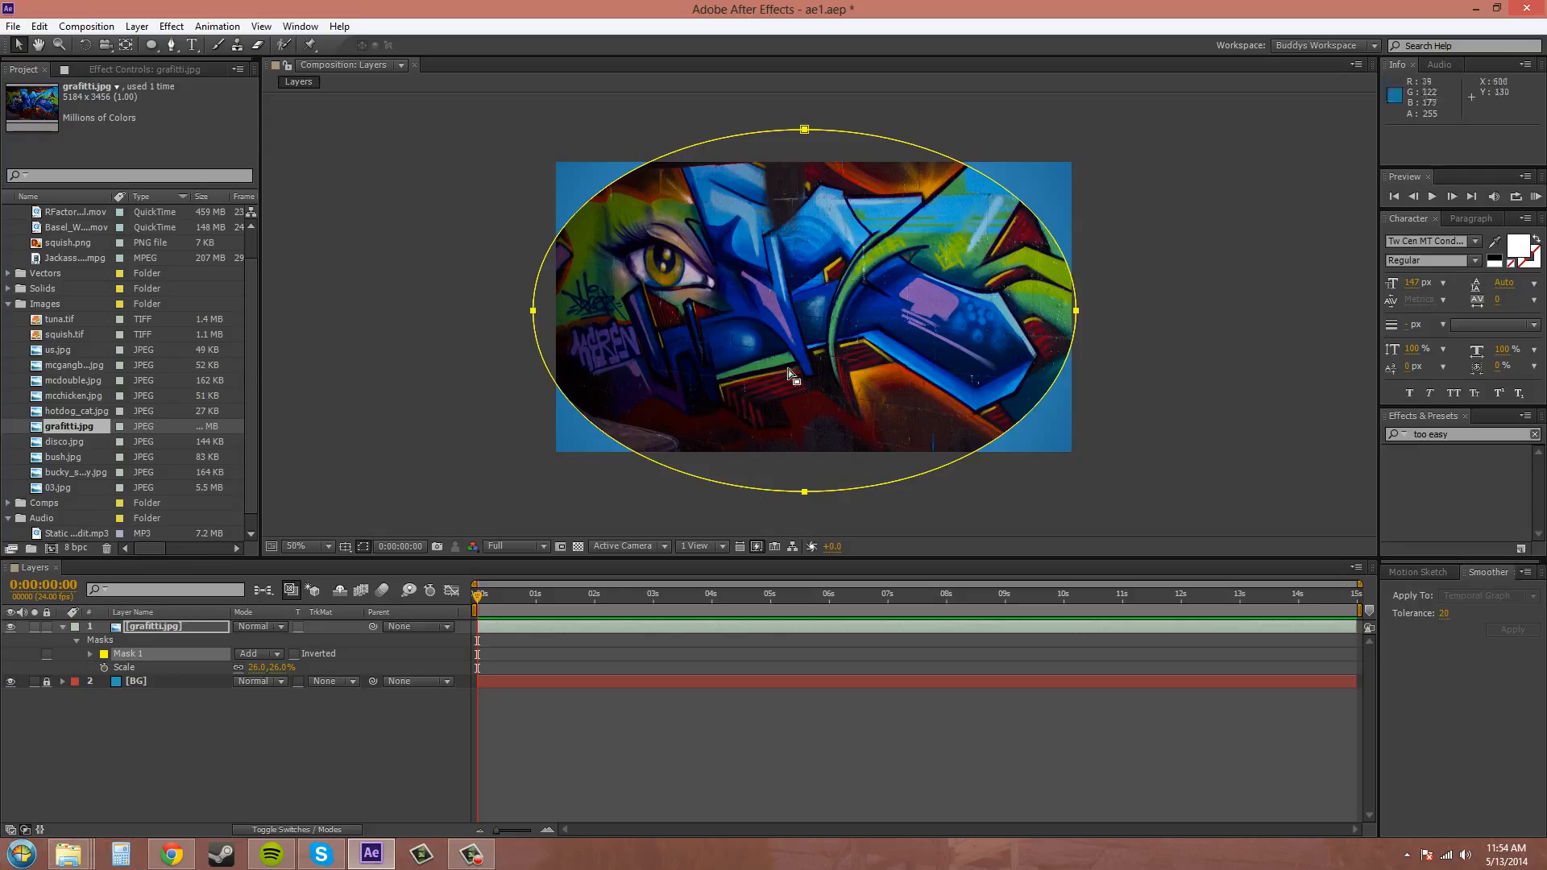
{"action": "left_click", "coordinate": [176, 627]}
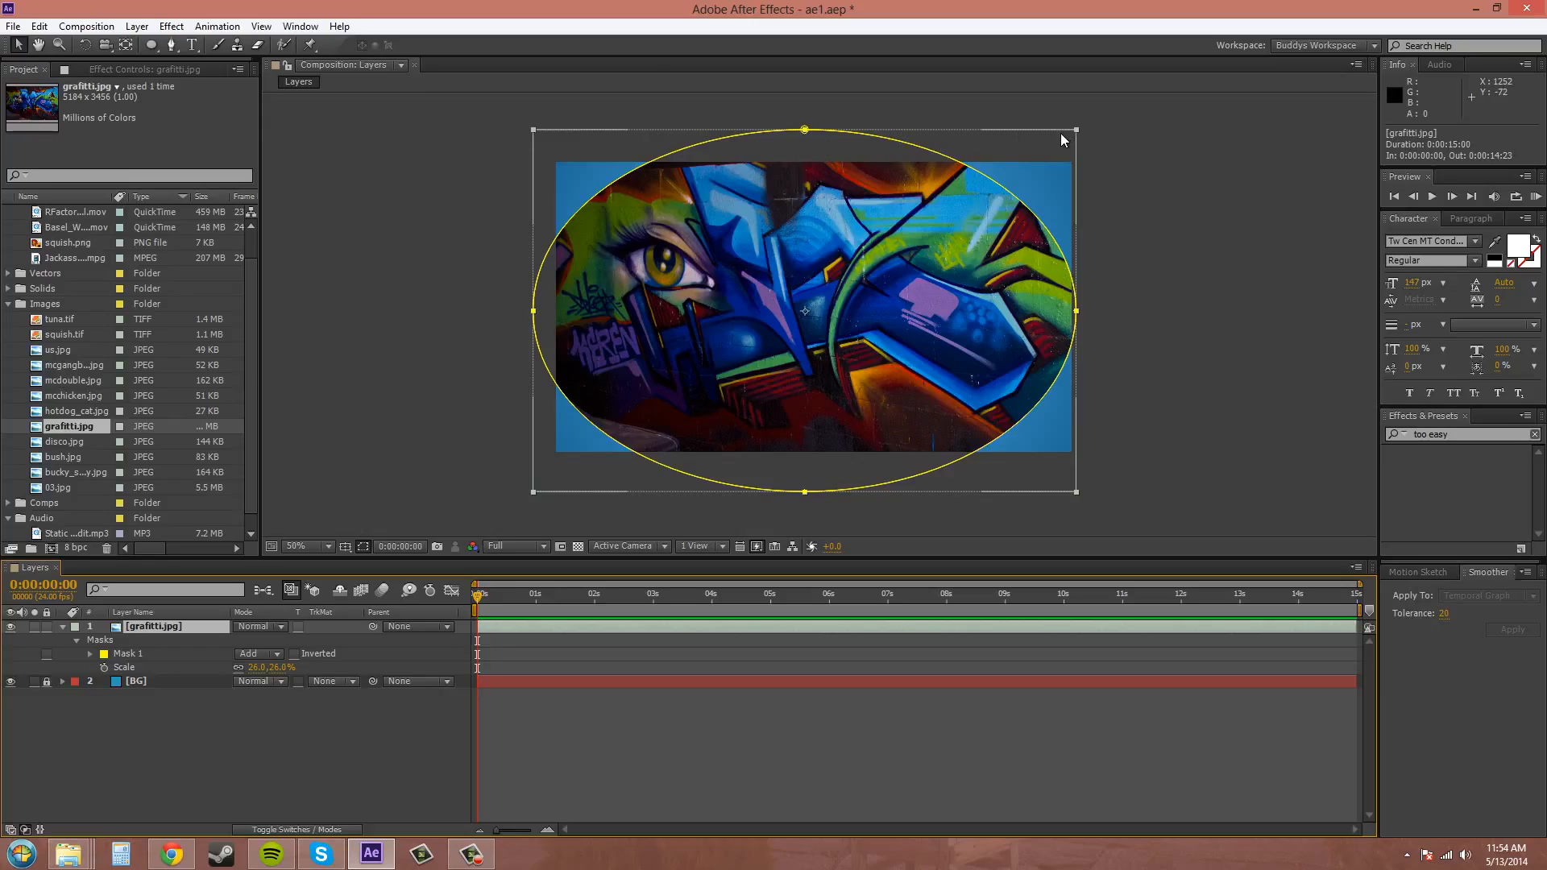
{"action": "key", "text": "ctrl+z"}
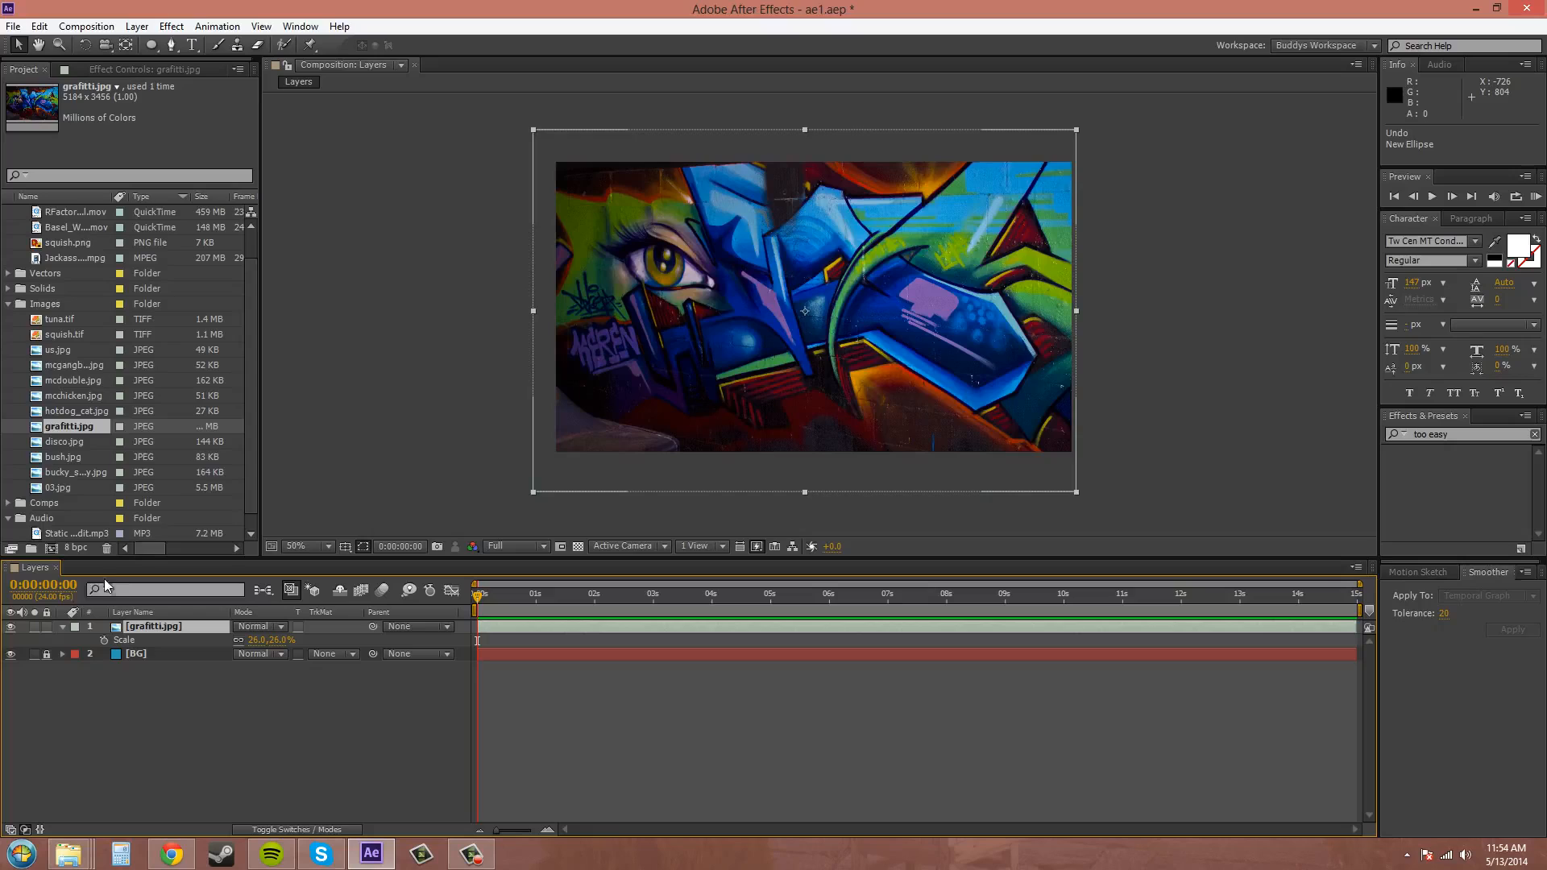
Hide the grafitti.jpg layer and create a yellow solid layer of 1280 x 720 px.
{"action": "left_click", "coordinate": [11, 626]}
{"action": "left_click", "coordinate": [143, 29]}
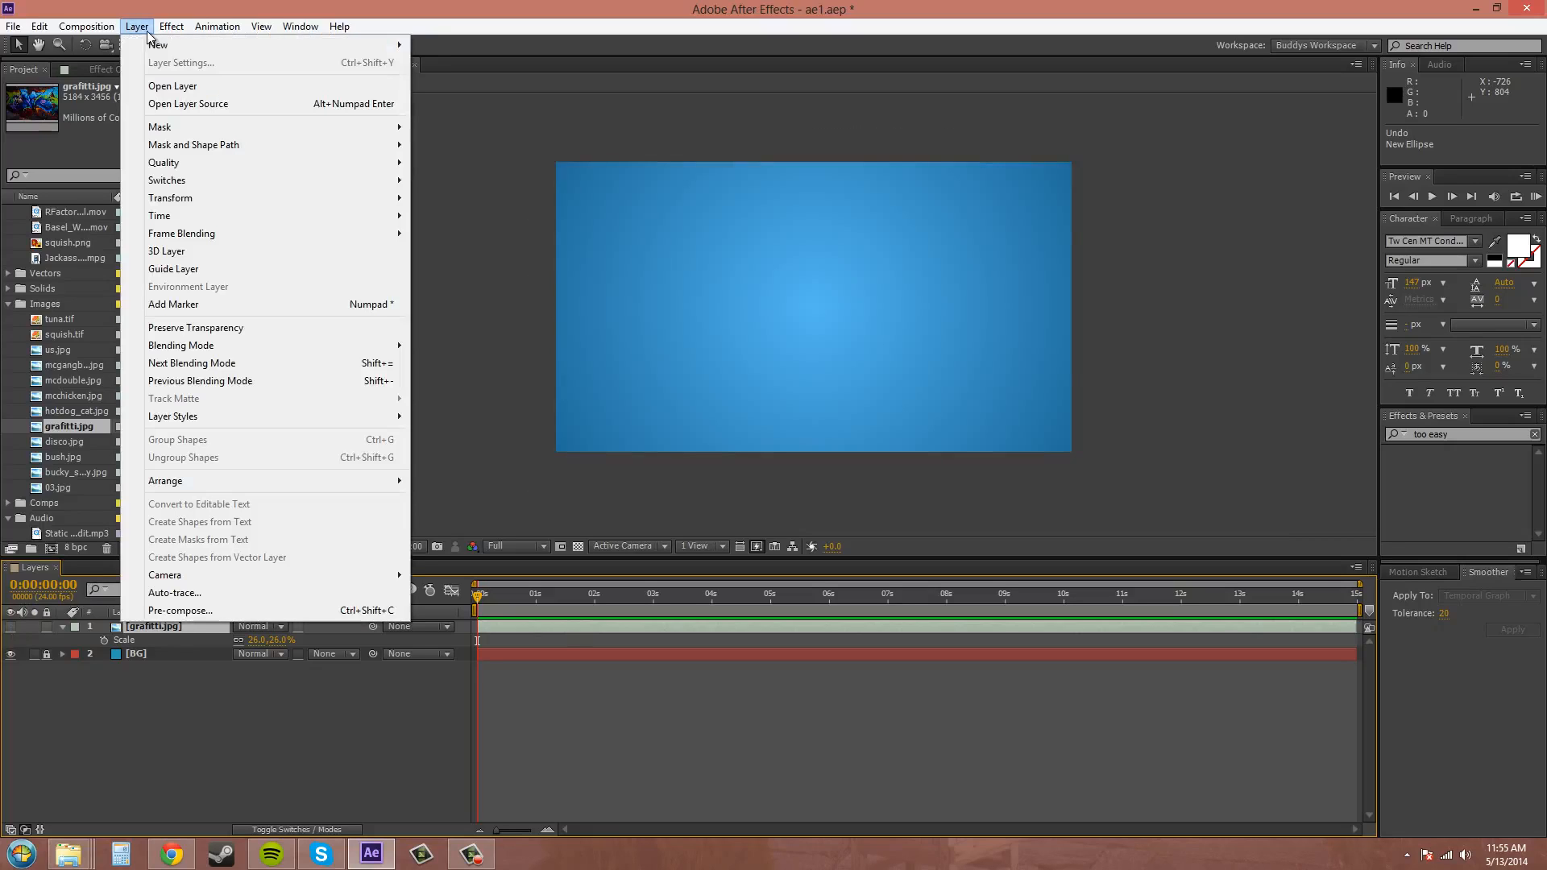
{"action": "mouse_move", "coordinate": [194, 46]}
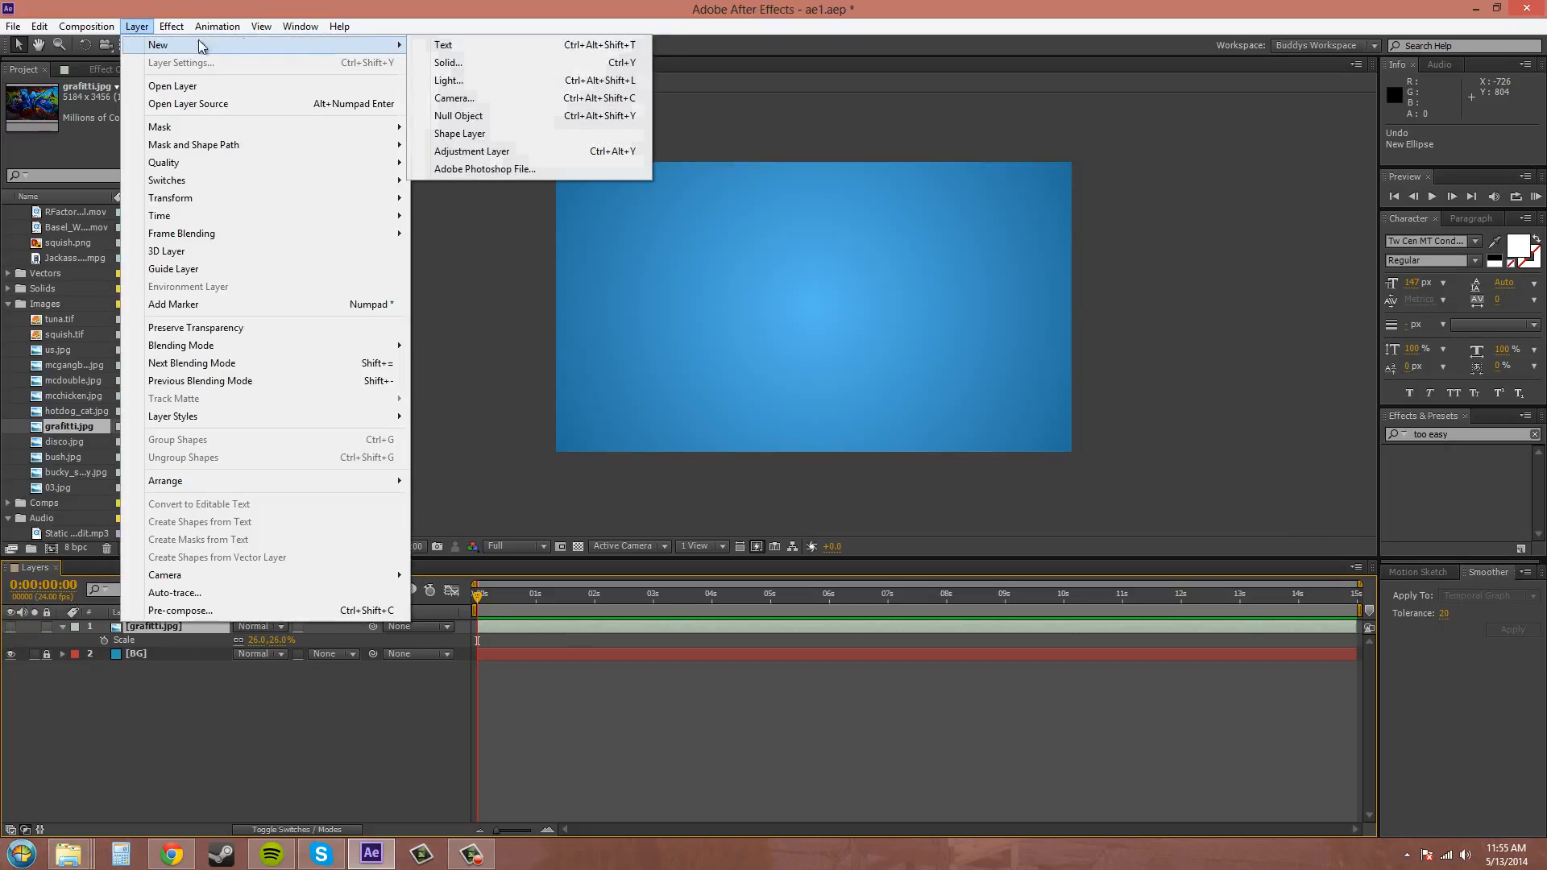
{"action": "left_click", "coordinate": [448, 63]}
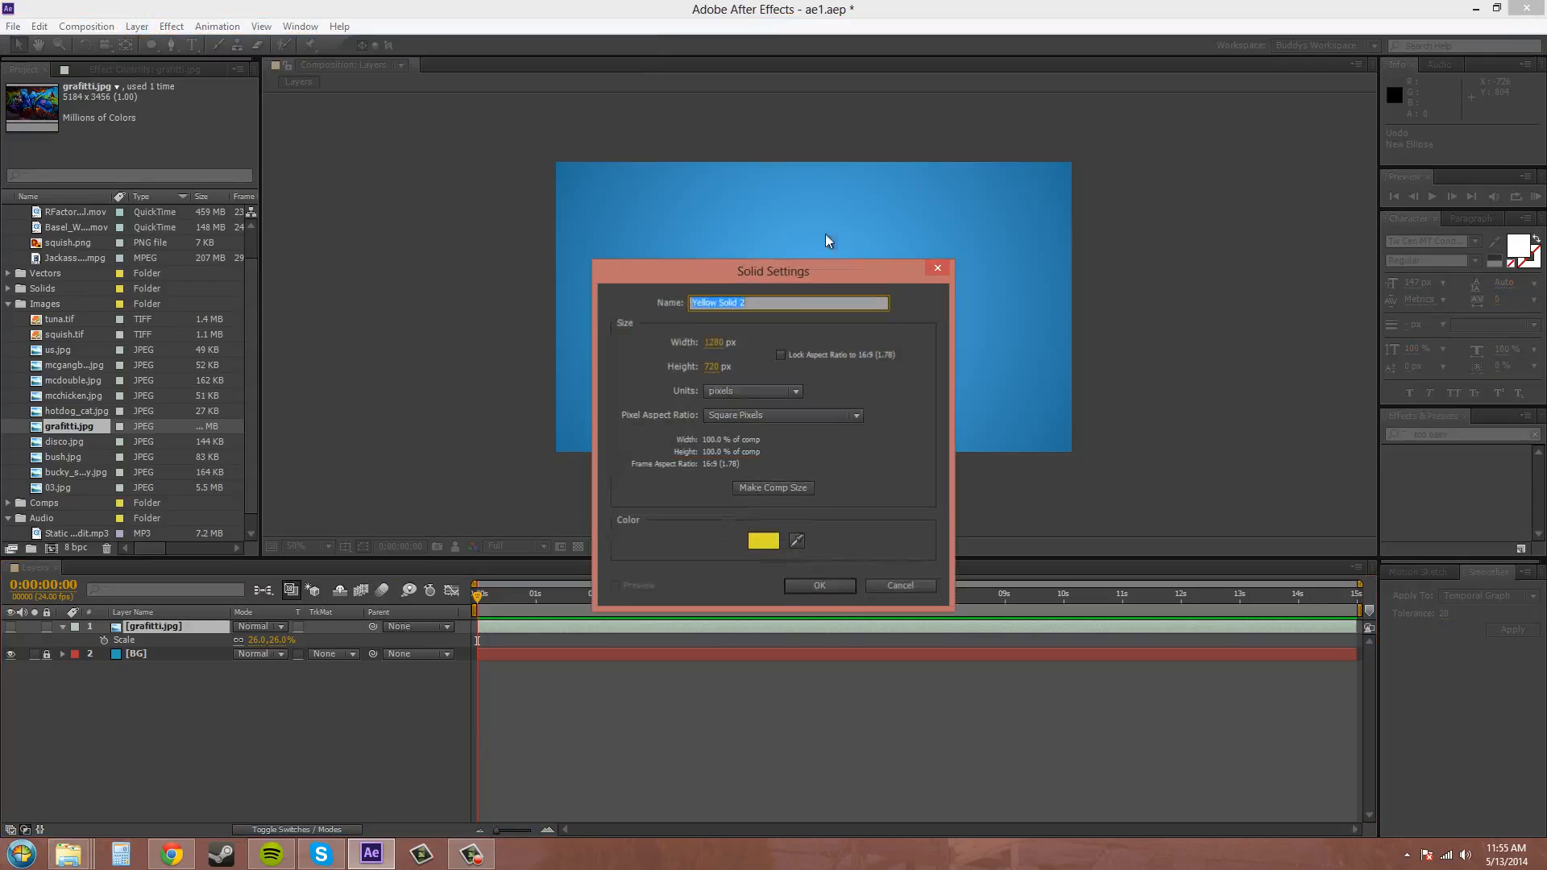
{"action": "left_click", "coordinate": [830, 589]}
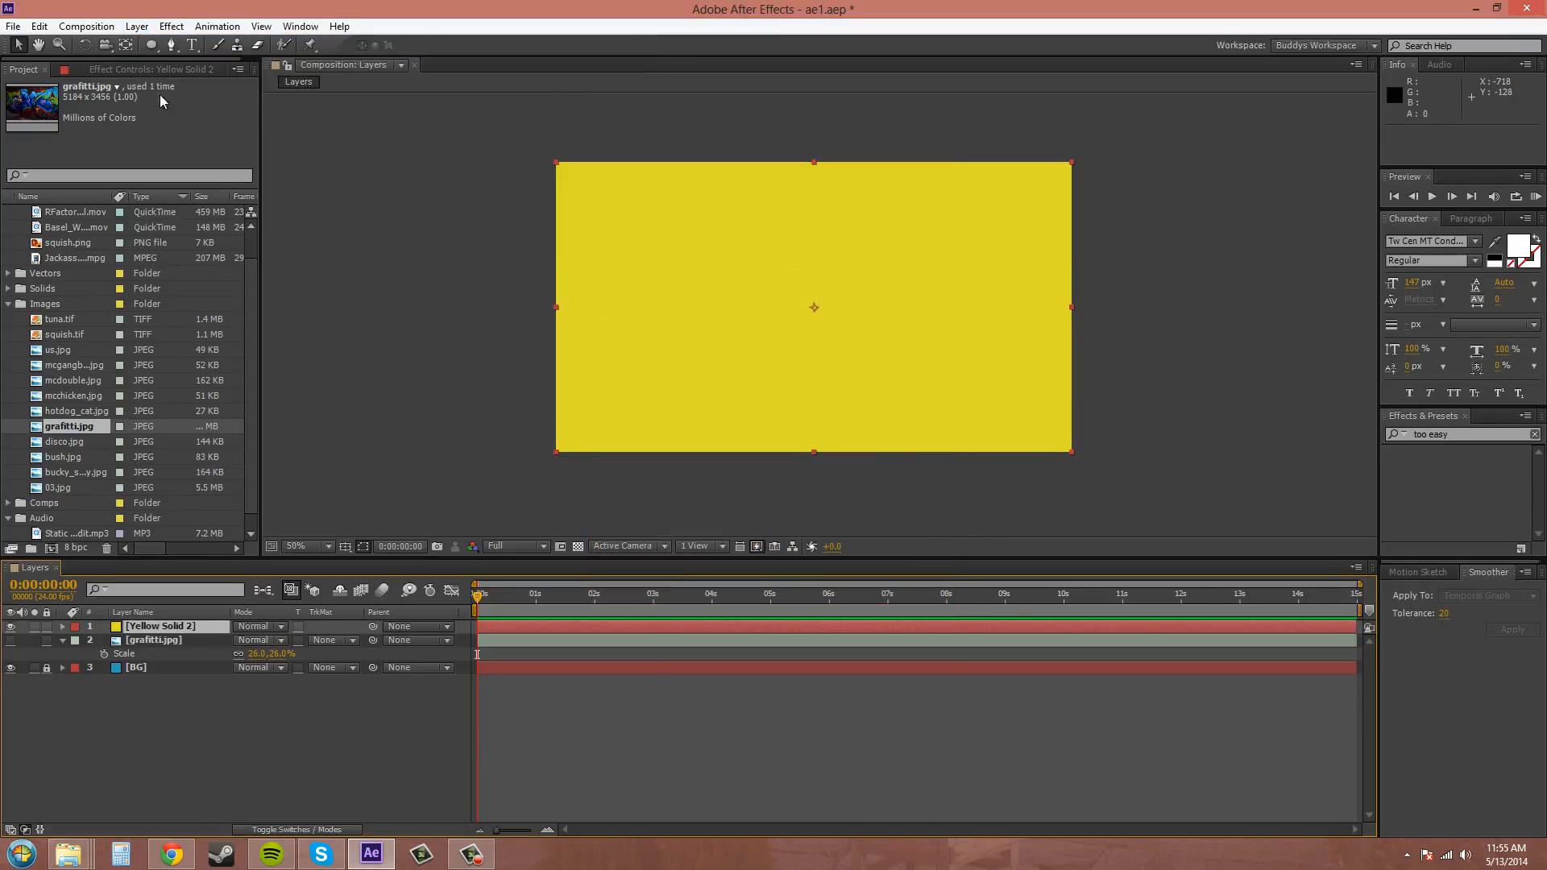
Add an ellipse mask that fills the yellow solid's full bounds.
{"action": "double_click", "coordinate": [151, 45]}
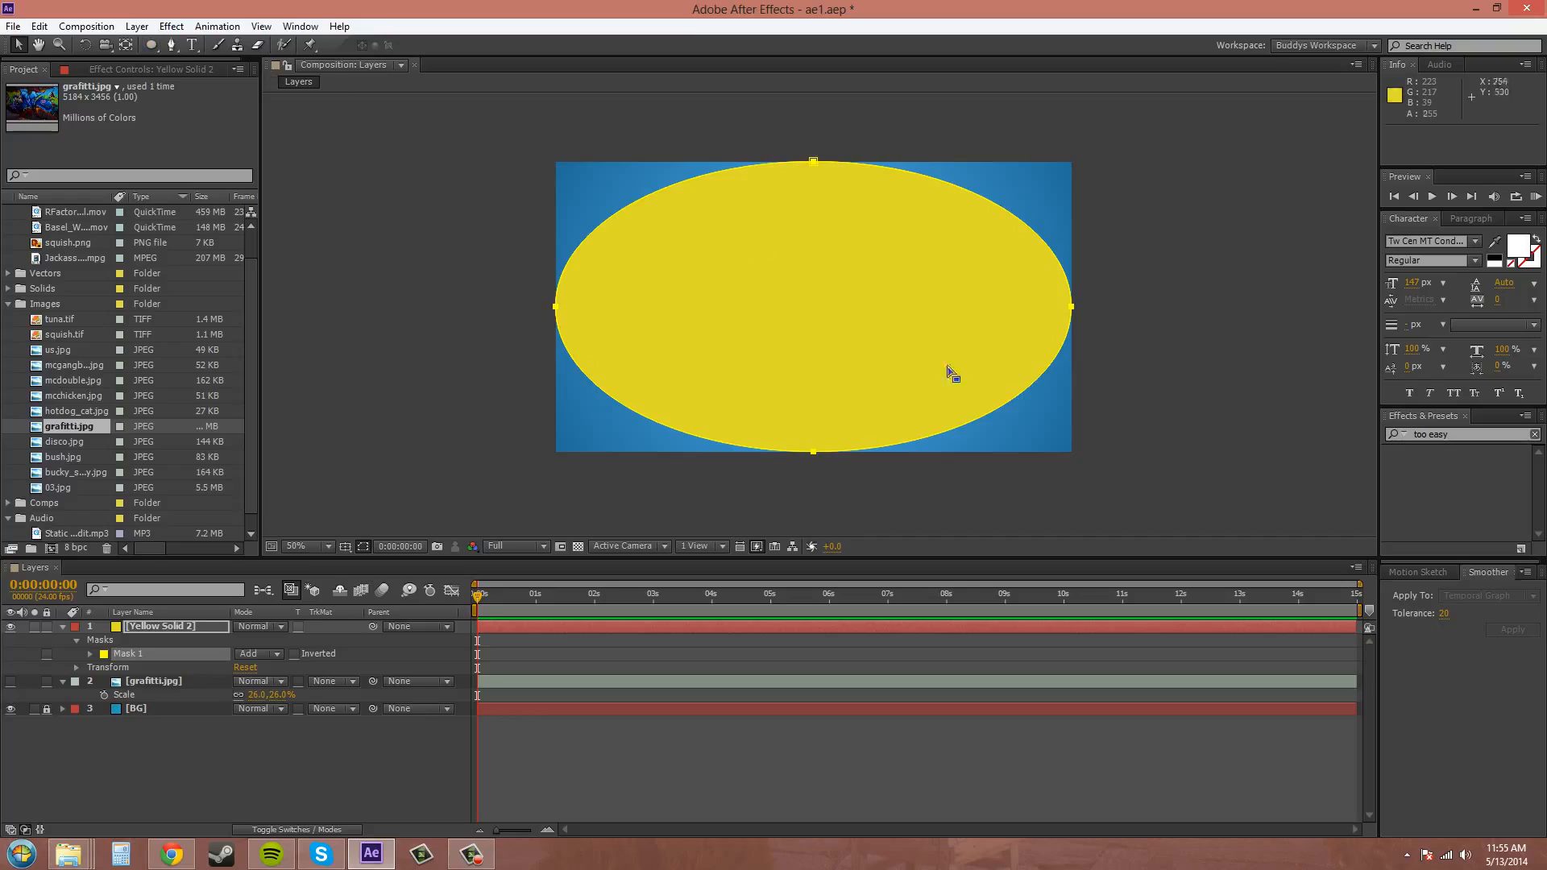